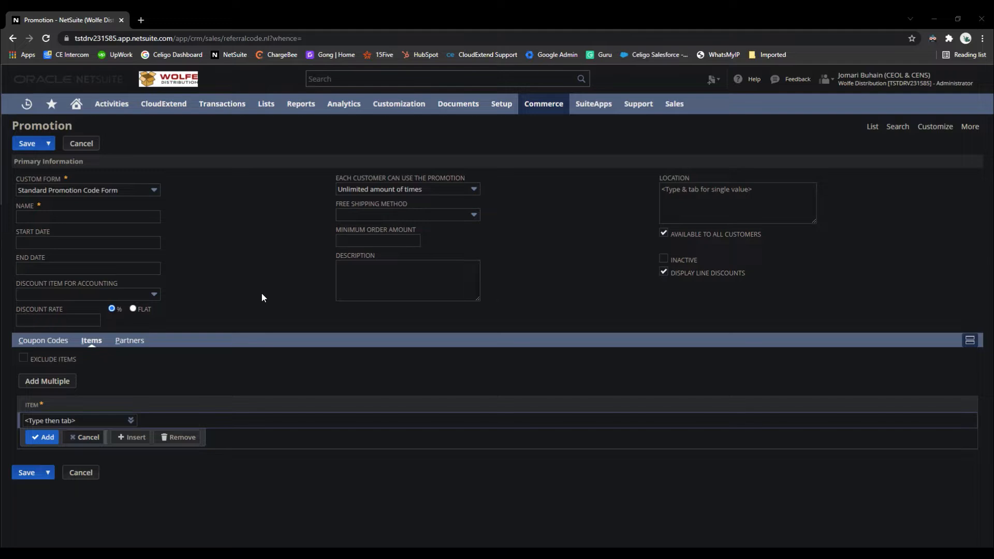
Read the field help for the promotion's Name, Discount Item for Accounting and Available to All Customers fields
{"action": "left_click", "coordinate": [24, 207]}
{"action": "left_click", "coordinate": [226, 208]}
{"action": "left_click", "coordinate": [88, 283]}
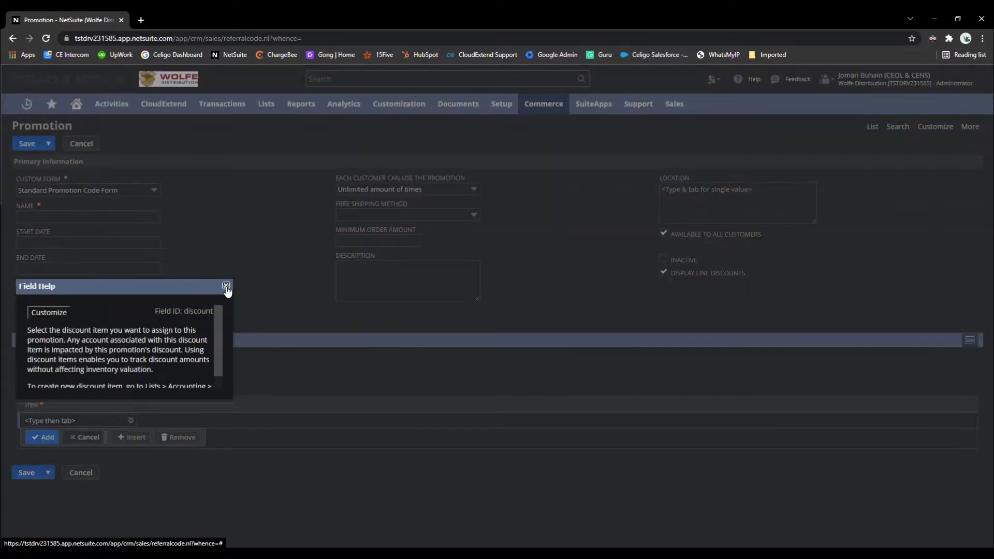
{"action": "left_click", "coordinate": [225, 285]}
{"action": "left_click", "coordinate": [727, 234]}
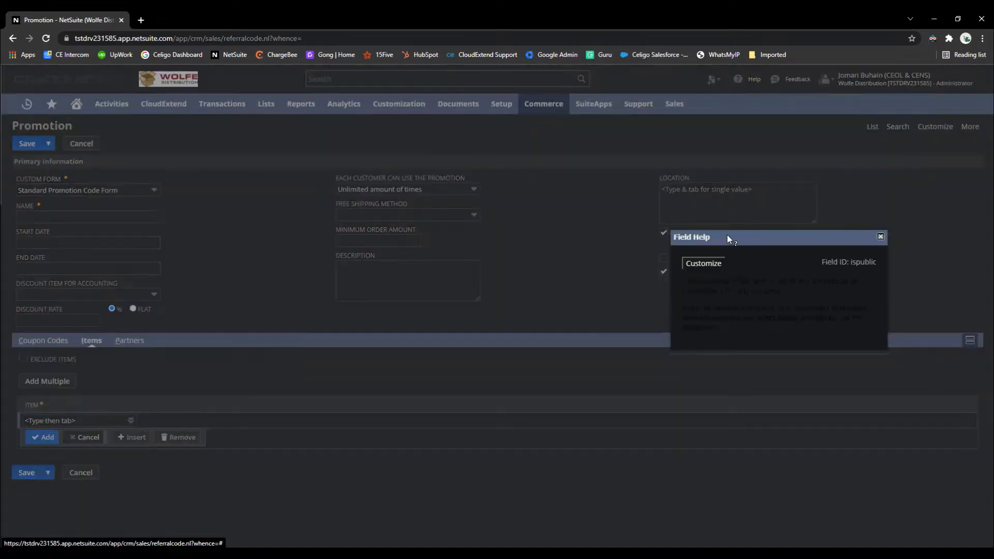
{"action": "left_click", "coordinate": [881, 237]}
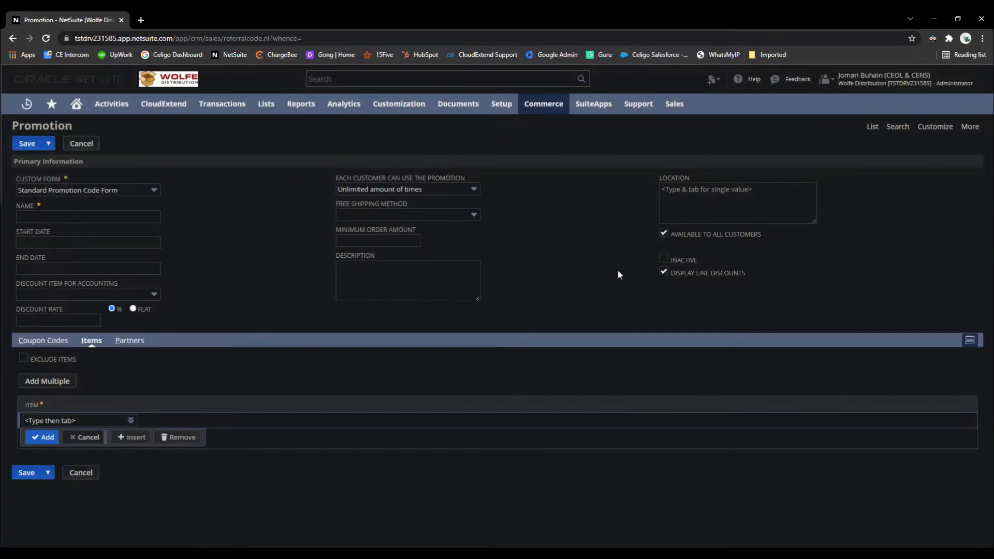
Read the field help for the promotion's Coupon Code field and the Exclude Items option
{"action": "left_click", "coordinate": [55, 341]}
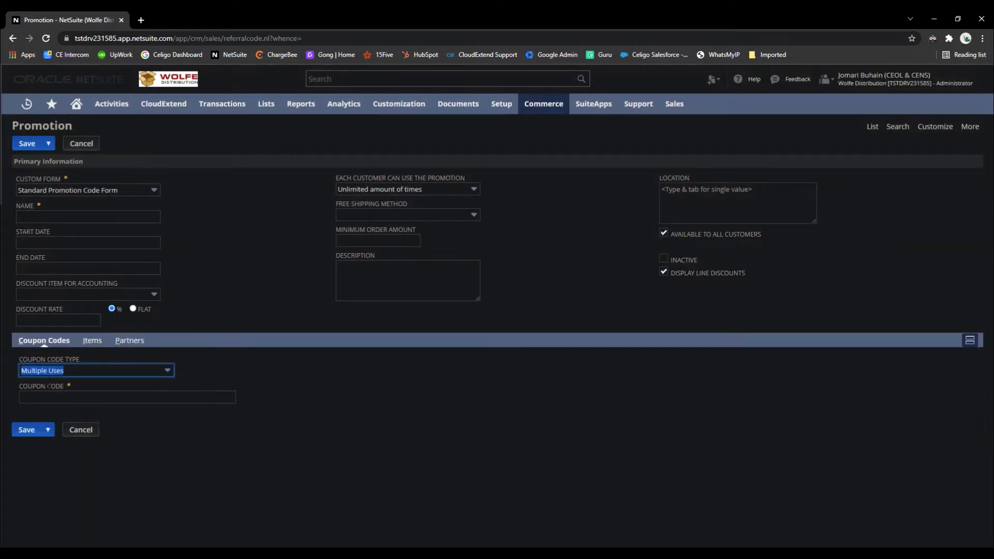
{"action": "left_click", "coordinate": [46, 386]}
{"action": "left_click", "coordinate": [229, 387]}
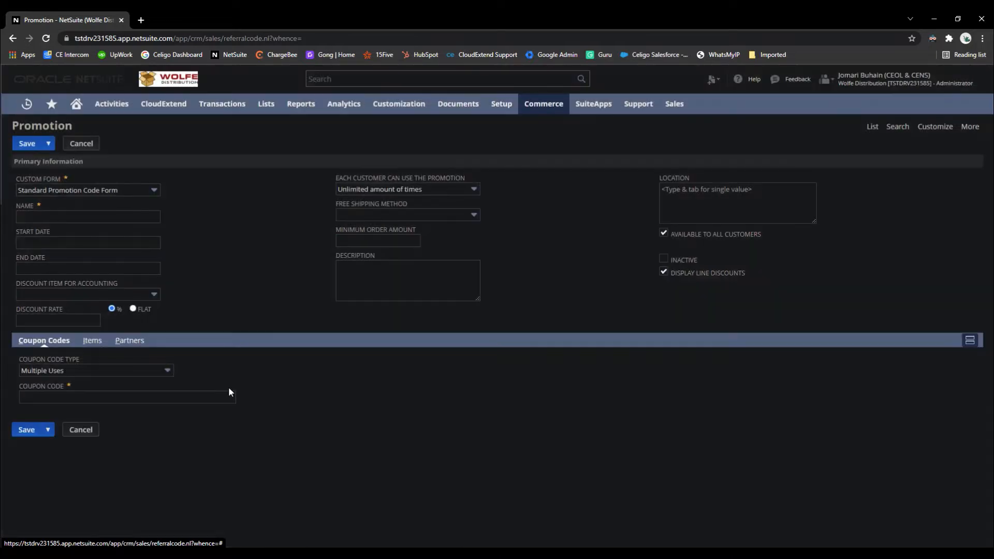
{"action": "left_click", "coordinate": [92, 341]}
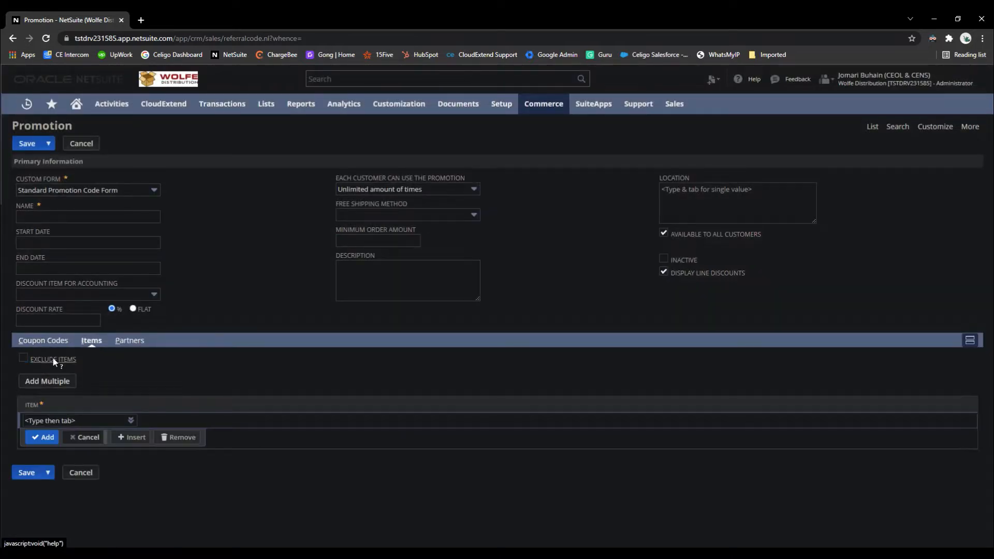
{"action": "left_click", "coordinate": [53, 360]}
{"action": "left_click", "coordinate": [239, 363]}
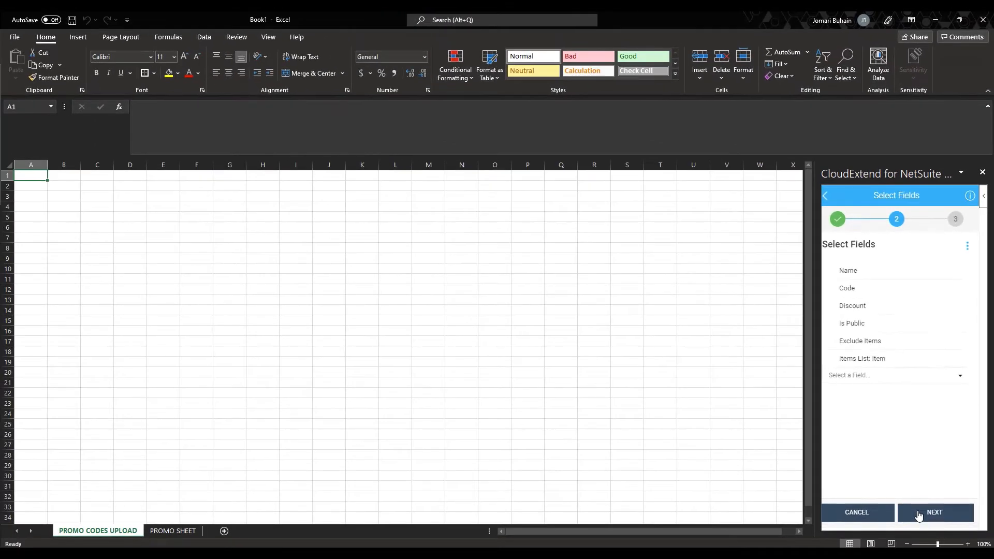
In Excel, save the Promotions template with its selected fields and load it onto the PROMO CODES UPLOAD sheet
{"action": "left_click", "coordinate": [901, 514]}
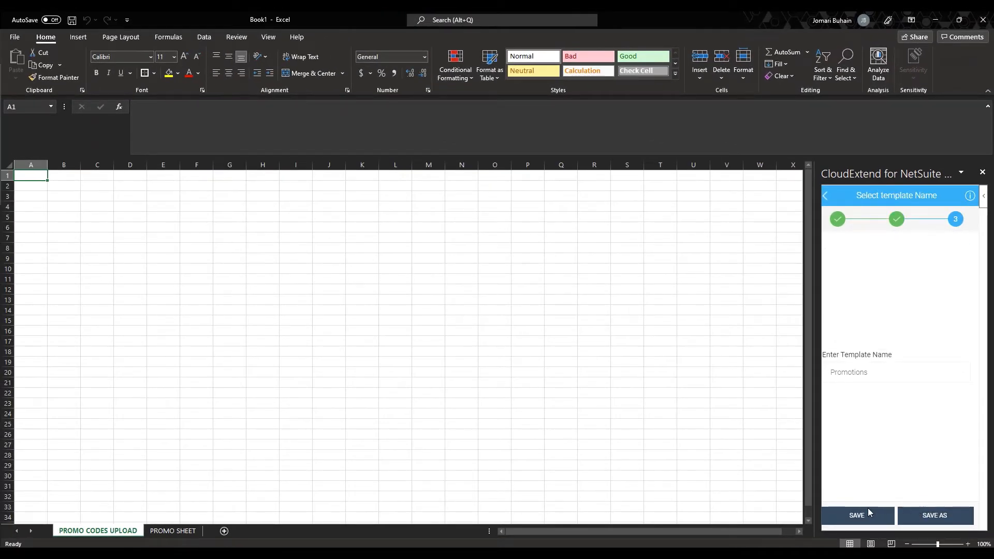
{"action": "left_click", "coordinate": [869, 513]}
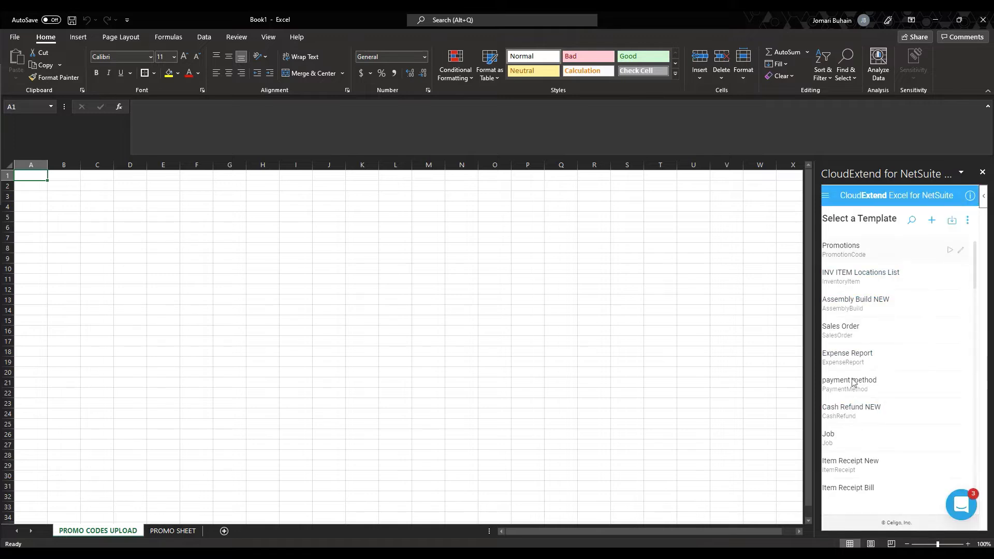
{"action": "left_click", "coordinate": [848, 247]}
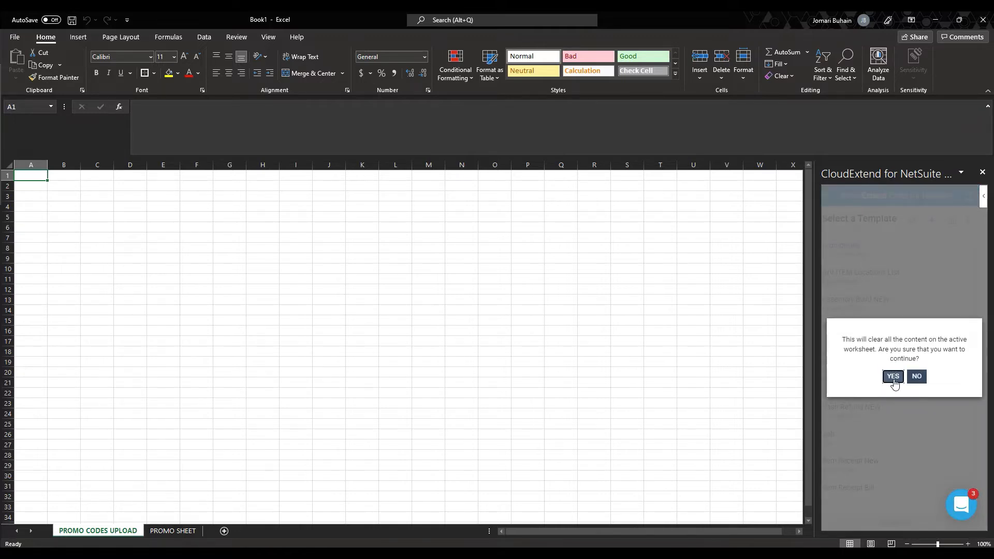
{"action": "left_click", "coordinate": [893, 377]}
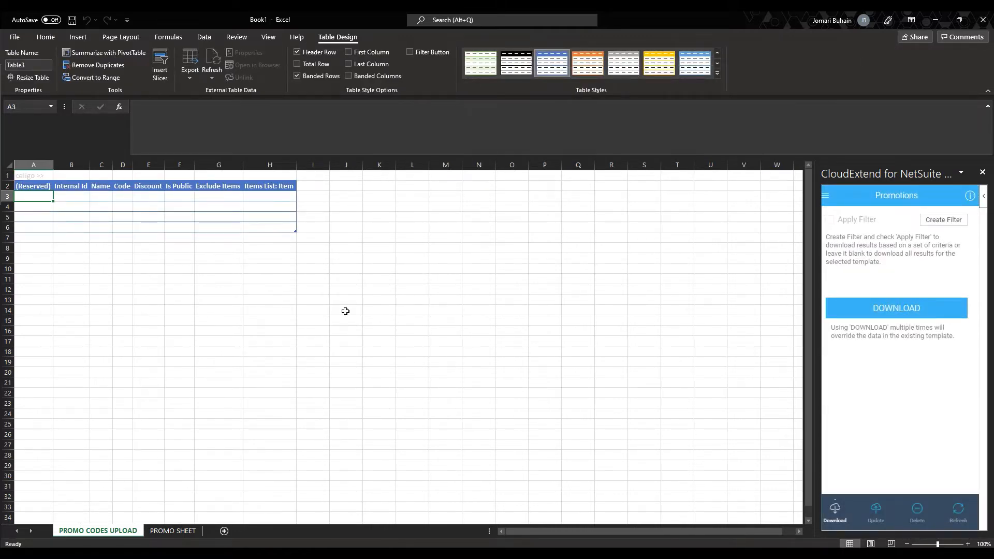
Copy the promo title 2021 Yearend Slash from PROMO SHEET into Name cell C3 of the upload table and fit the column width
{"action": "left_click", "coordinate": [173, 531]}
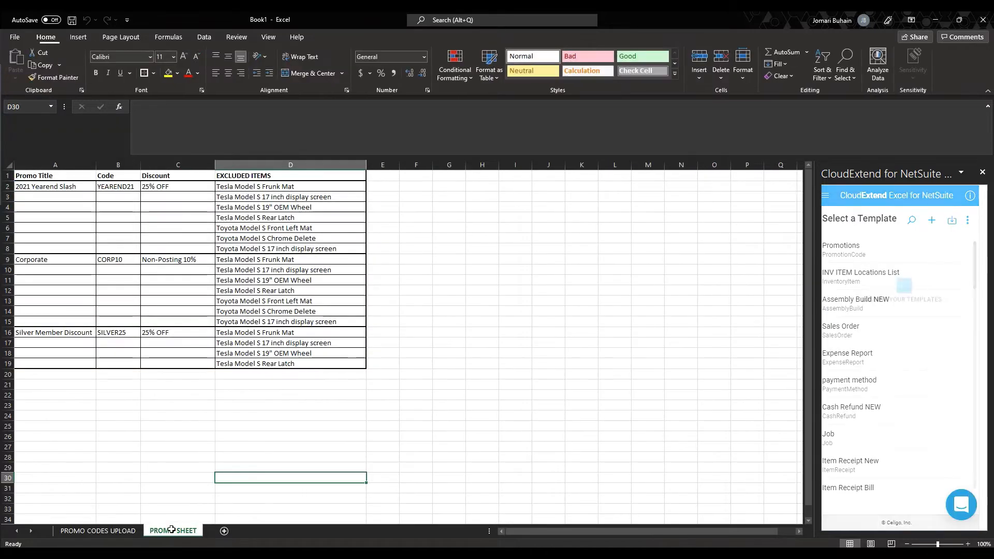
{"action": "left_click", "coordinate": [73, 188]}
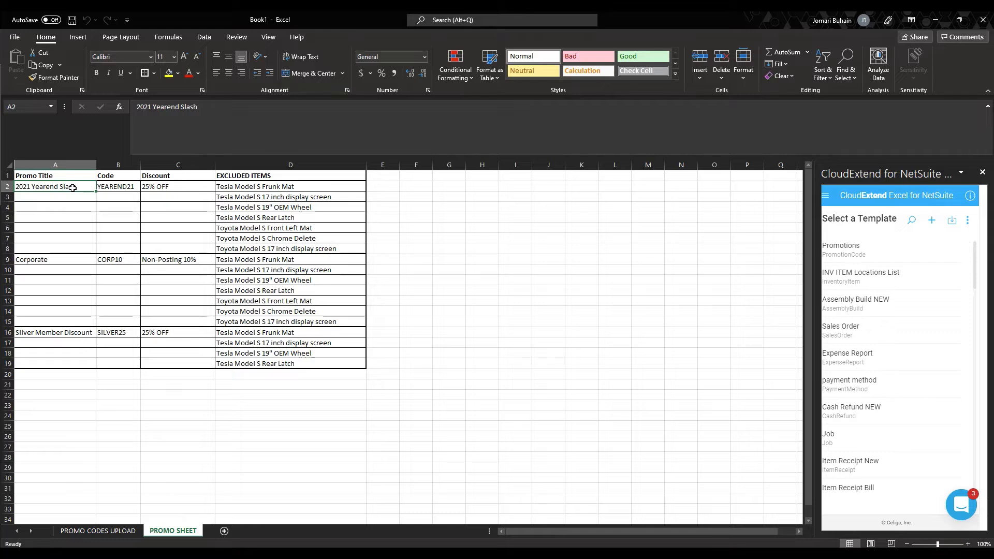
{"action": "key", "text": "ctrl+c"}
{"action": "left_click", "coordinate": [102, 530]}
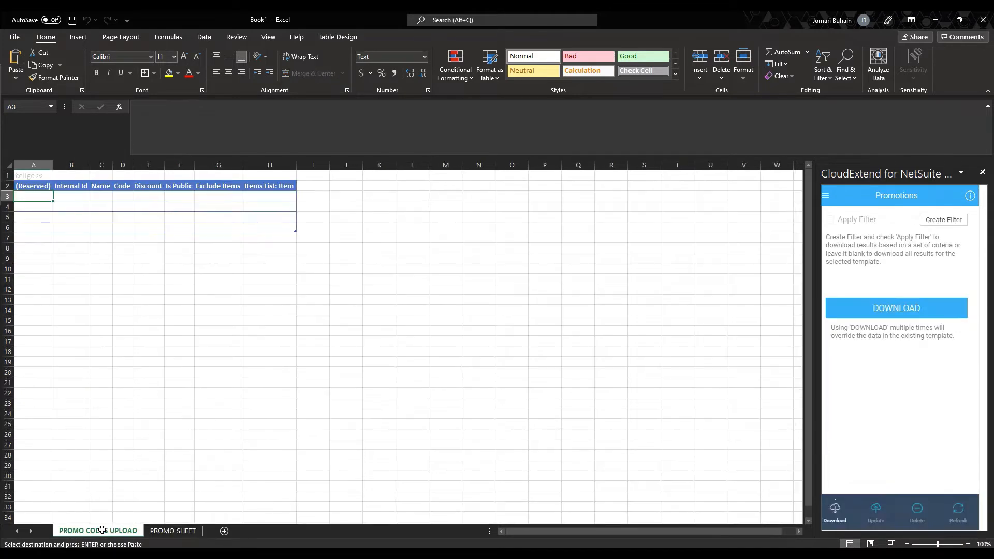
{"action": "left_click", "coordinate": [109, 197]}
{"action": "key", "text": "ctrl+v"}
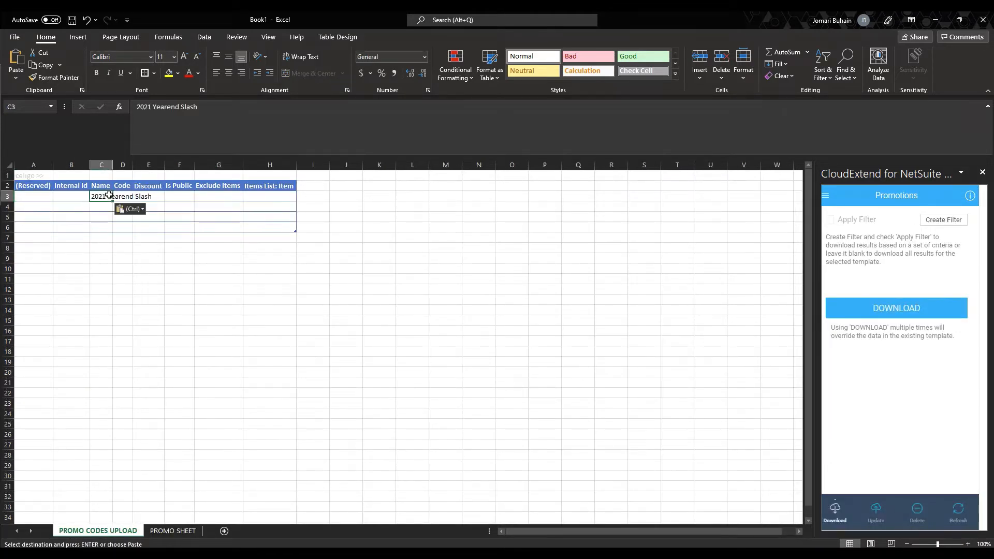
{"action": "double_click", "coordinate": [113, 165]}
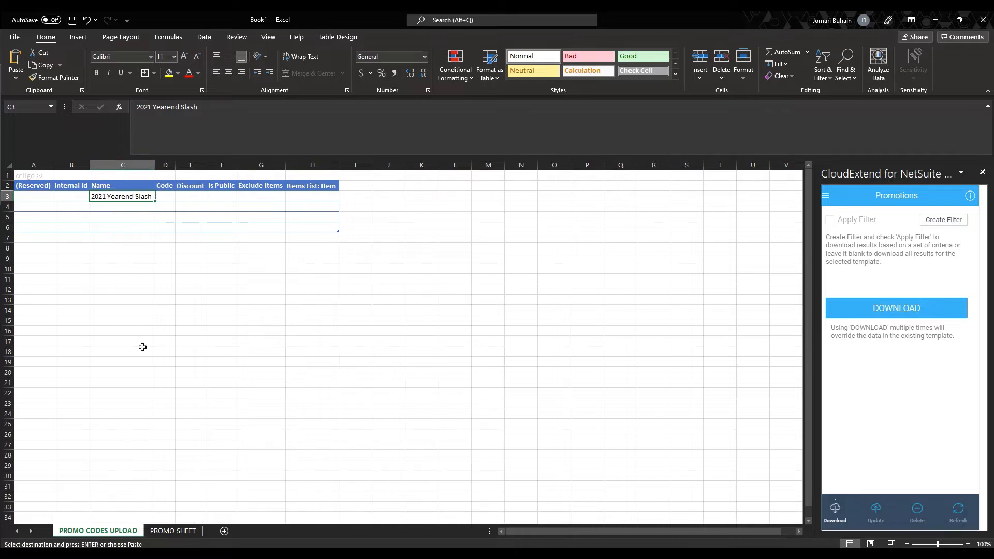
Copy the code YEAREND21 from PROMO SHEET into Code cell D3 of the upload table and fit the column width
{"action": "left_click", "coordinate": [173, 531]}
{"action": "key", "text": "Right"}
{"action": "key", "text": "ctrl+c"}
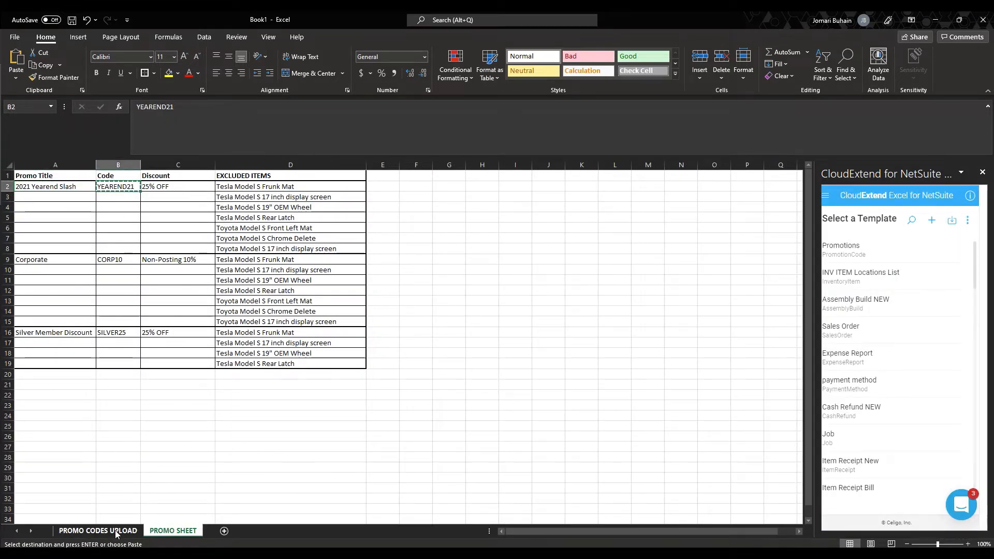
{"action": "key", "text": "ctrl+Page_Up"}
{"action": "left_click", "coordinate": [166, 197]}
{"action": "key", "text": "ctrl+v"}
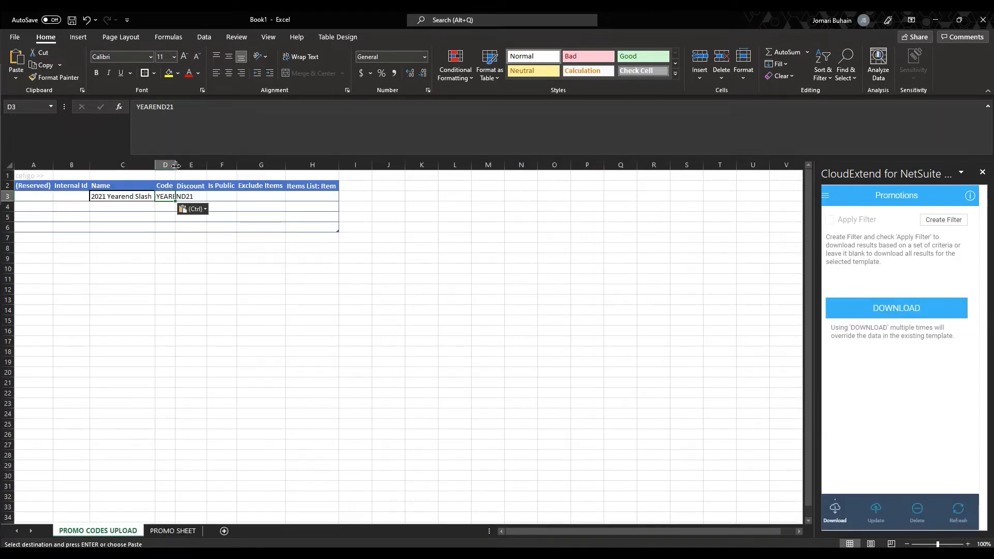
{"action": "double_click", "coordinate": [176, 165]}
Copy the 25% OFF discount of 2021 Yearend Slash from PROMO SHEET into Discount cell E3 of the upload table
{"action": "left_click", "coordinate": [172, 531]}
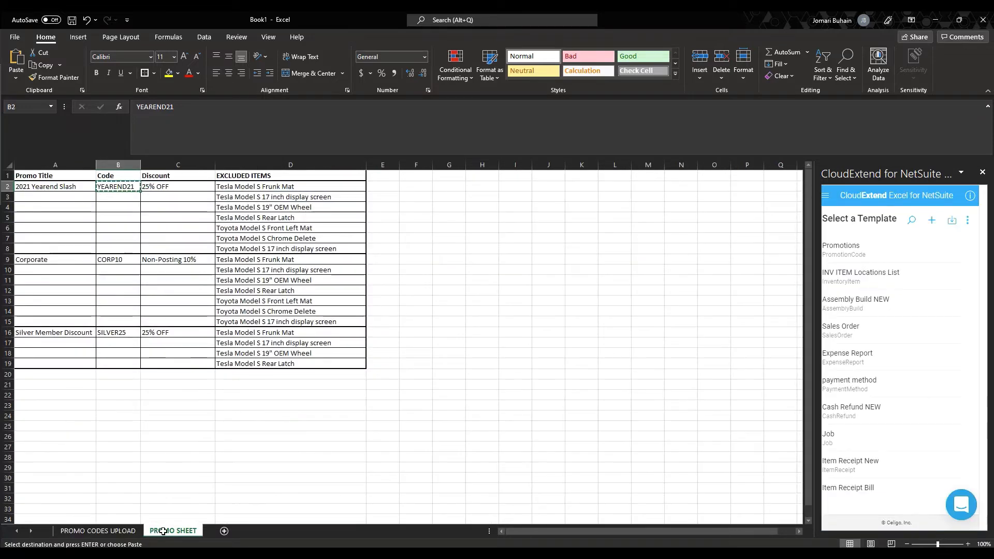
{"action": "left_click", "coordinate": [193, 189]}
{"action": "key", "text": "ctrl+c"}
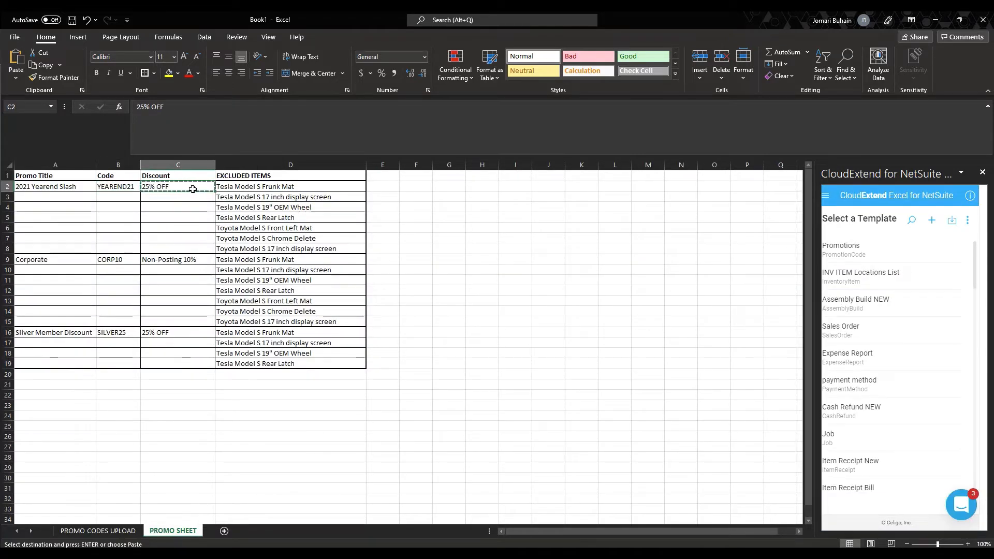
{"action": "left_click", "coordinate": [110, 536]}
{"action": "left_click", "coordinate": [211, 197]}
{"action": "key", "text": "ctrl+v"}
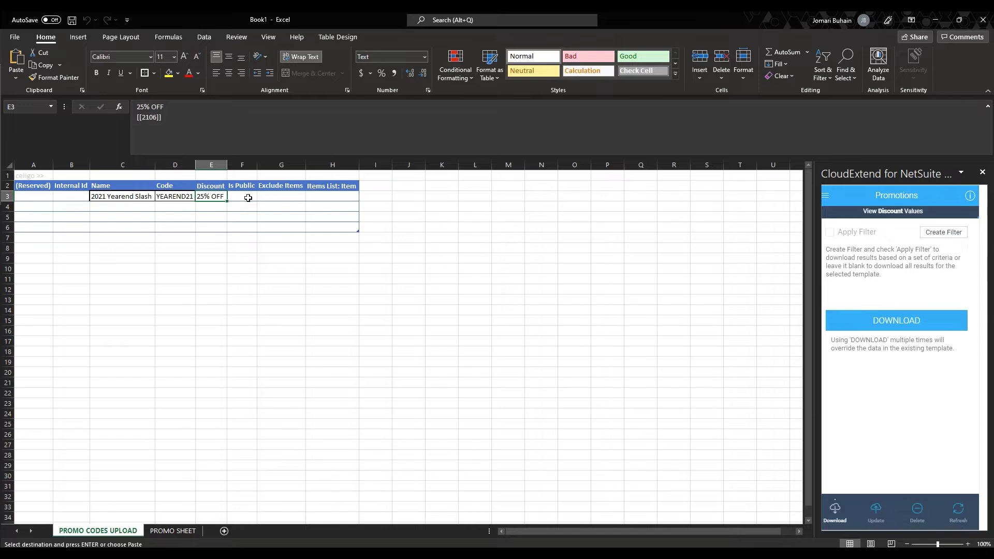
Set Is Public to TRUE for the 2021 Yearend Slash promotion in cell F3
{"action": "left_click", "coordinate": [248, 198]}
{"action": "type", "text": "TRUE"}
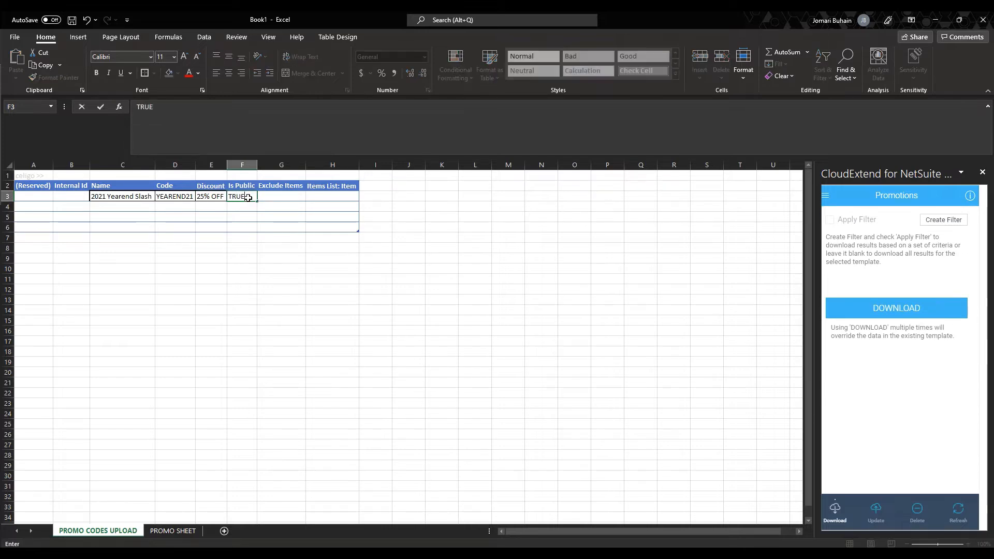
{"action": "left_click", "coordinate": [290, 196]}
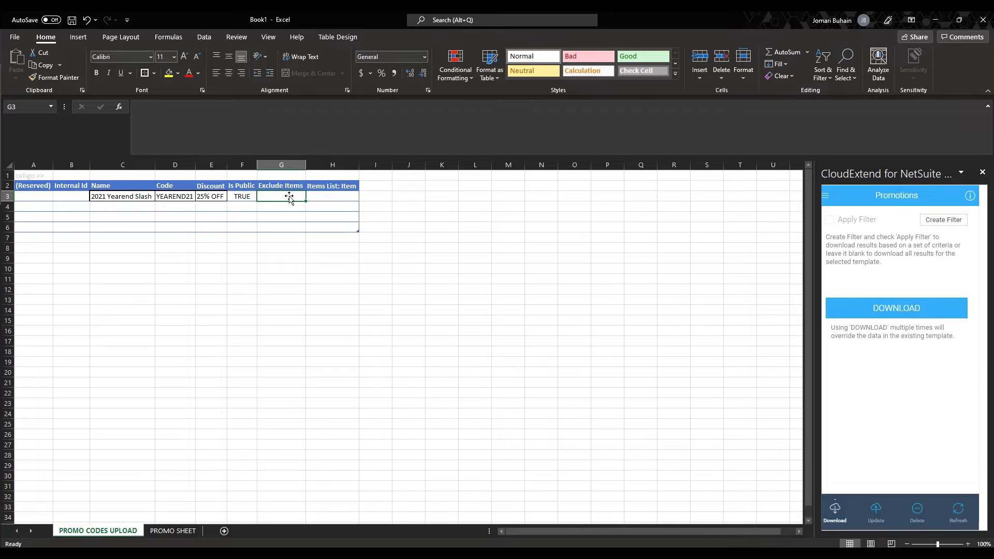
Copy the 2021 Yearend Slash excluded items (D2:D8 of PROMO SHEET) into the Items List: Item column from H3 and fit the column width
{"action": "left_click", "coordinate": [337, 195]}
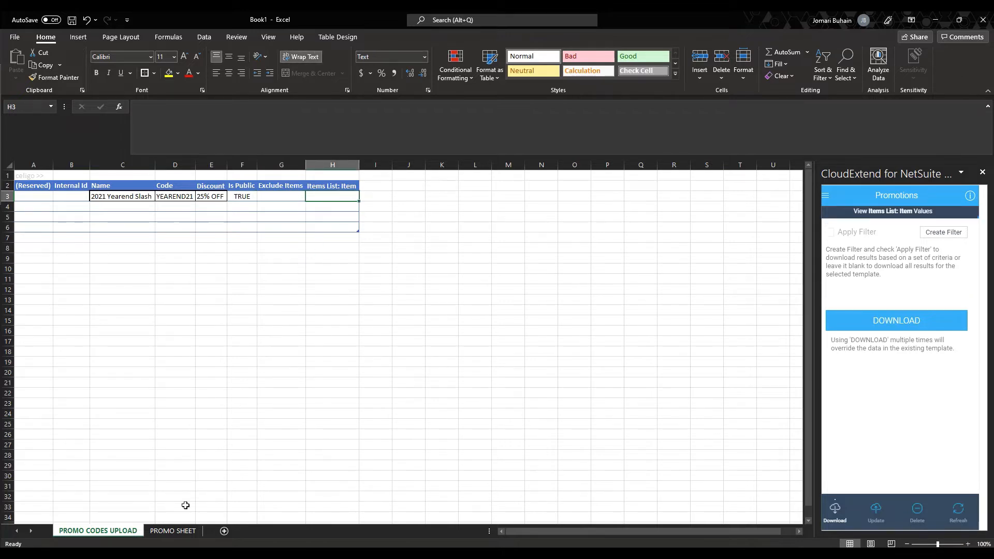
{"action": "left_click", "coordinate": [173, 530]}
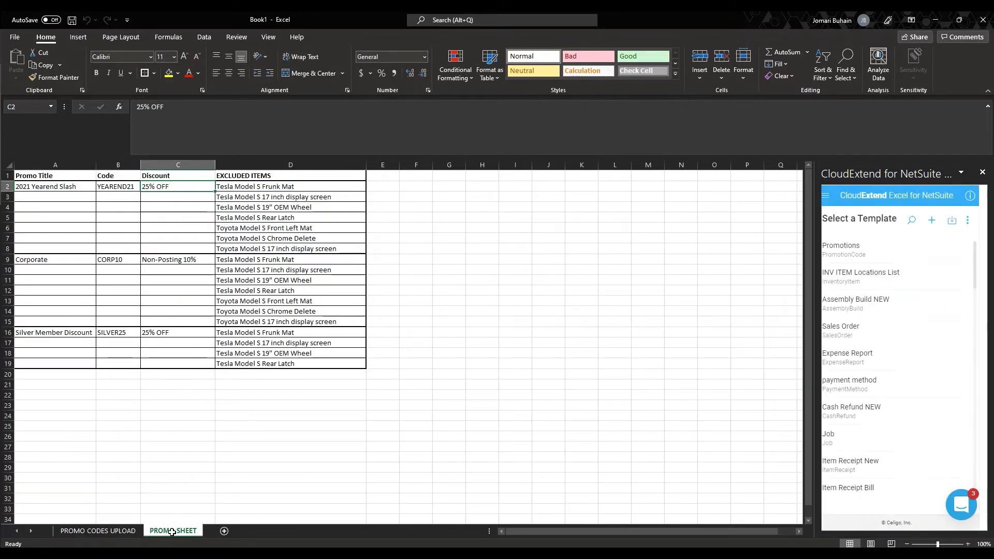
{"action": "left_click_drag", "start_coordinate": [264, 188], "coordinate": [273, 250]}
{"action": "key", "text": "ctrl+c"}
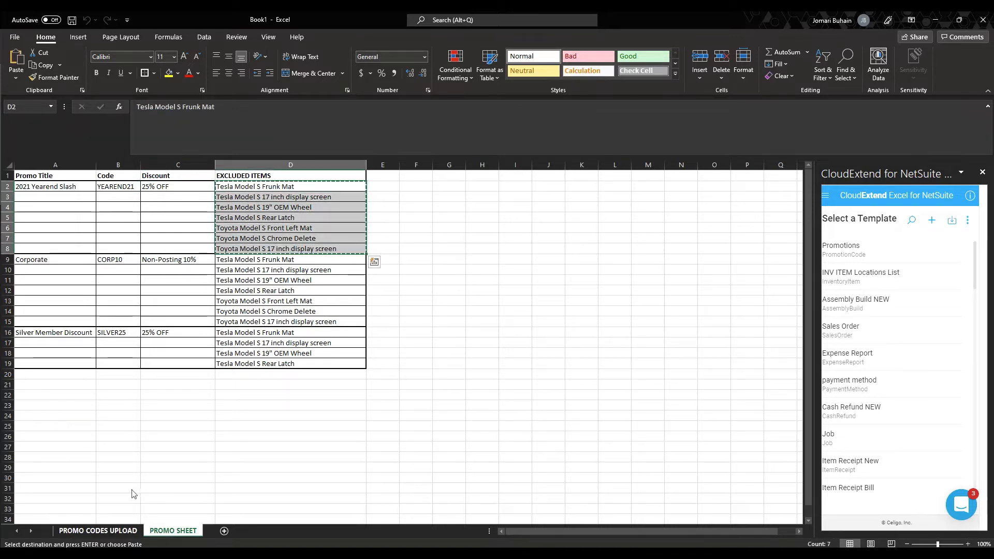
{"action": "left_click", "coordinate": [110, 532]}
{"action": "key", "text": "ctrl+v"}
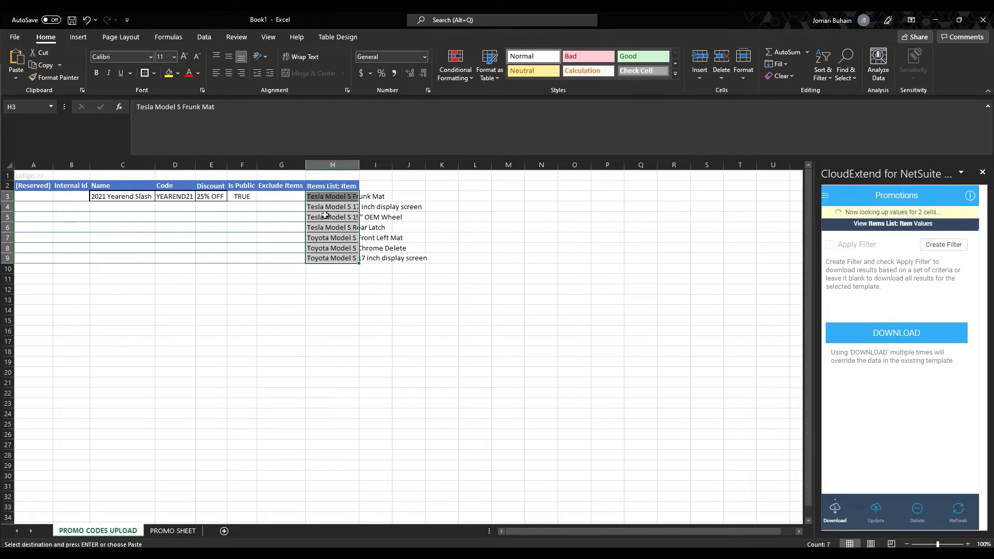
{"action": "double_click", "coordinate": [360, 165]}
Copy the Name, Code, Discount and Is Public values from row 3 down the remaining 2021 Yearend Slash item rows
{"action": "left_click", "coordinate": [118, 199]}
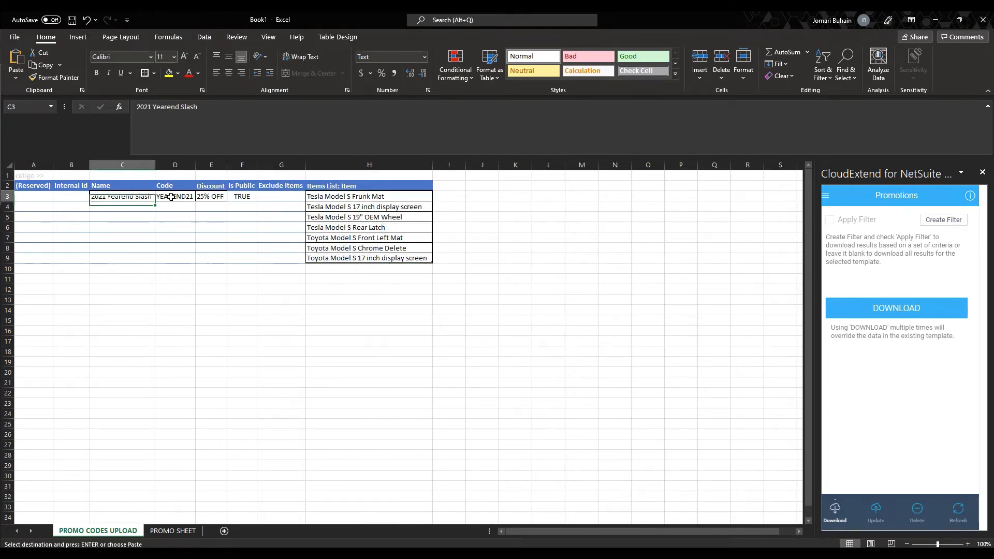
{"action": "left_click_drag", "start_coordinate": [171, 197], "coordinate": [237, 196]}
{"action": "key", "text": "ctrl+c"}
{"action": "left_click_drag", "start_coordinate": [122, 206], "coordinate": [238, 259]}
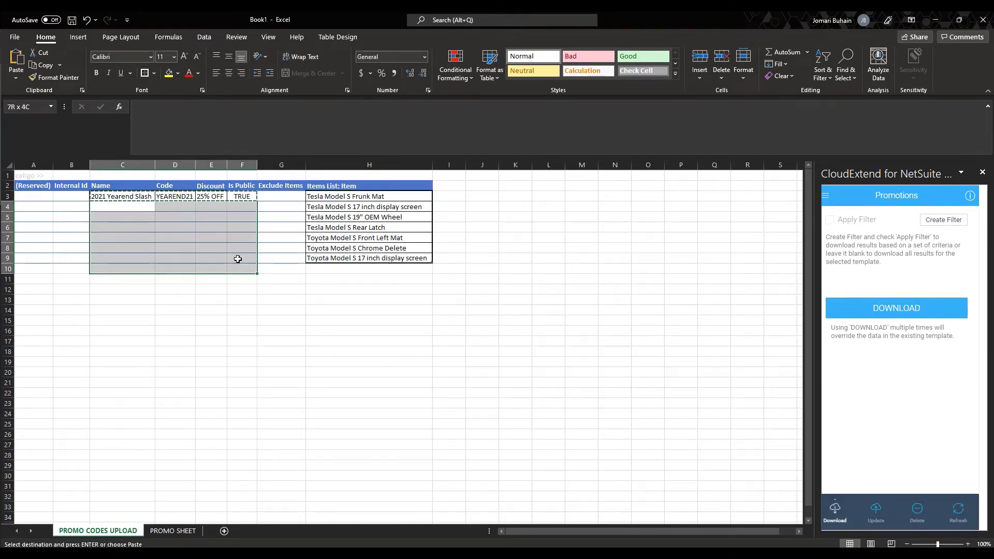
{"action": "key", "text": "ctrl+v"}
Add the Corporate (CORP10, Non-Posting 10%) and Silver Member Discount (SILVER25, 25% OFF) promotions with their excluded items below, Is Public TRUE
{"action": "left_click", "coordinate": [156, 288]}
{"action": "key", "text": "ctrl+Page_Down"}
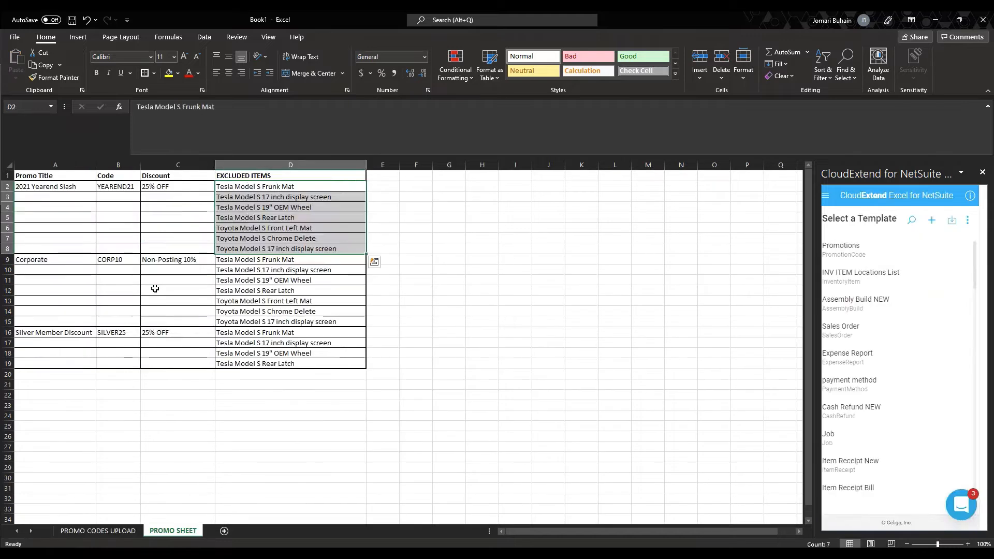
{"action": "key", "text": "ctrl+c"}
{"action": "key", "text": "ctrl+Page_Up"}
{"action": "left_click", "coordinate": [137, 207]}
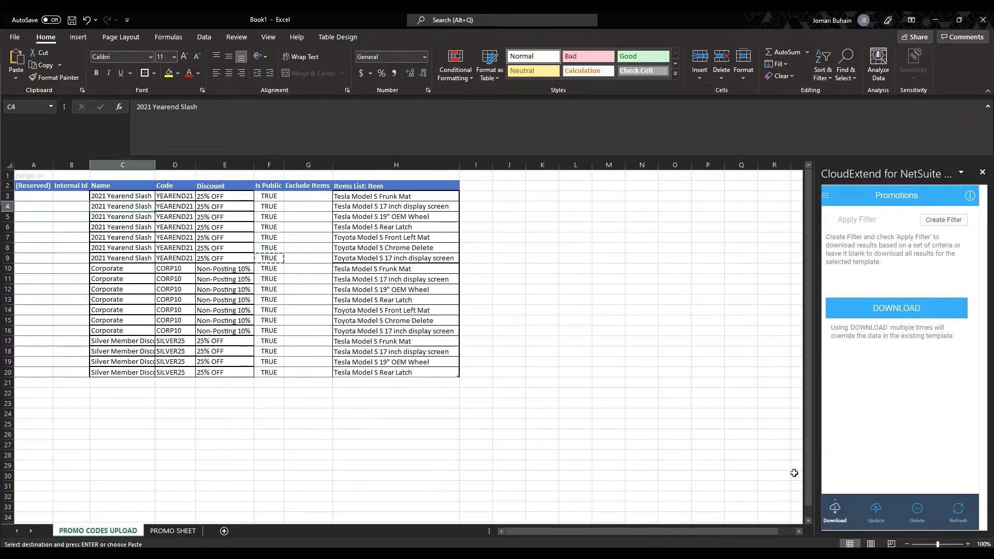
Upsert all promotion records to NetSuite and review the Internal Ids across each promotion's block of rows
{"action": "left_click", "coordinate": [879, 514]}
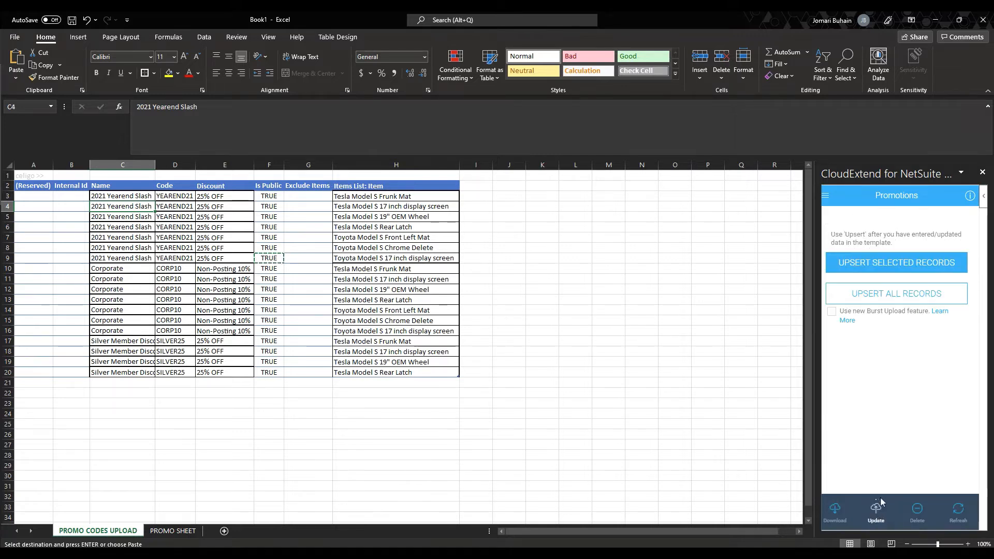
{"action": "left_click", "coordinate": [902, 295]}
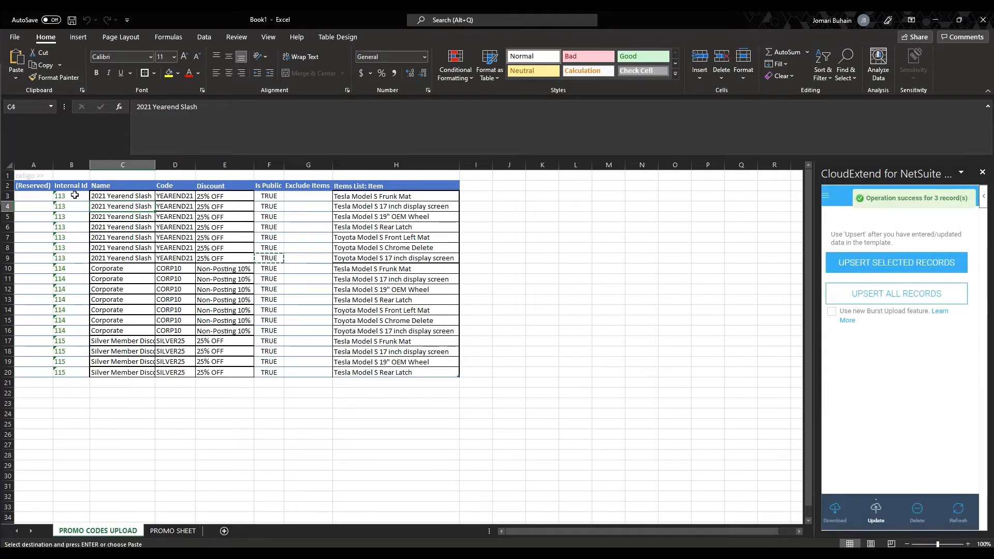
{"action": "left_click_drag", "start_coordinate": [75, 196], "coordinate": [396, 258]}
{"action": "left_click_drag", "start_coordinate": [76, 270], "coordinate": [359, 330]}
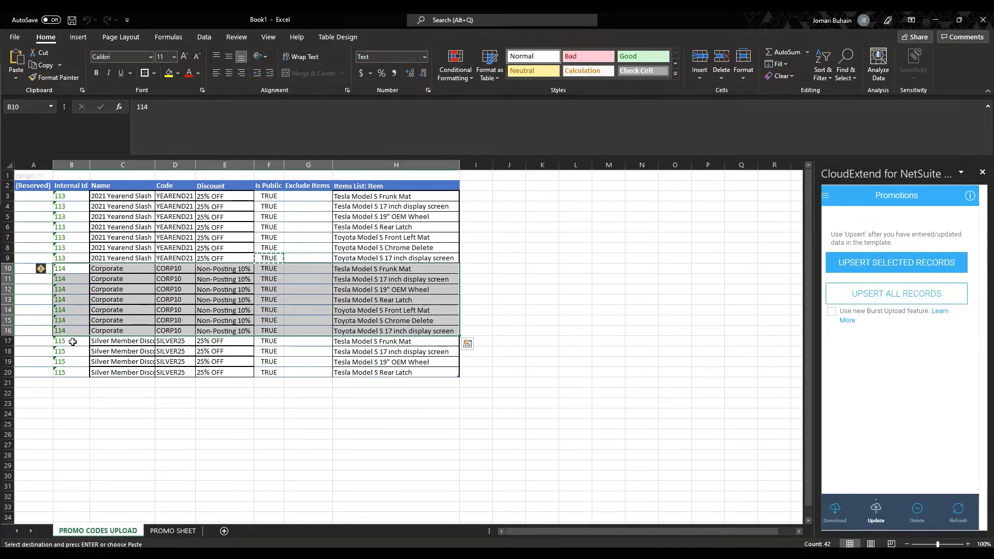
{"action": "left_click_drag", "start_coordinate": [74, 341], "coordinate": [368, 368]}
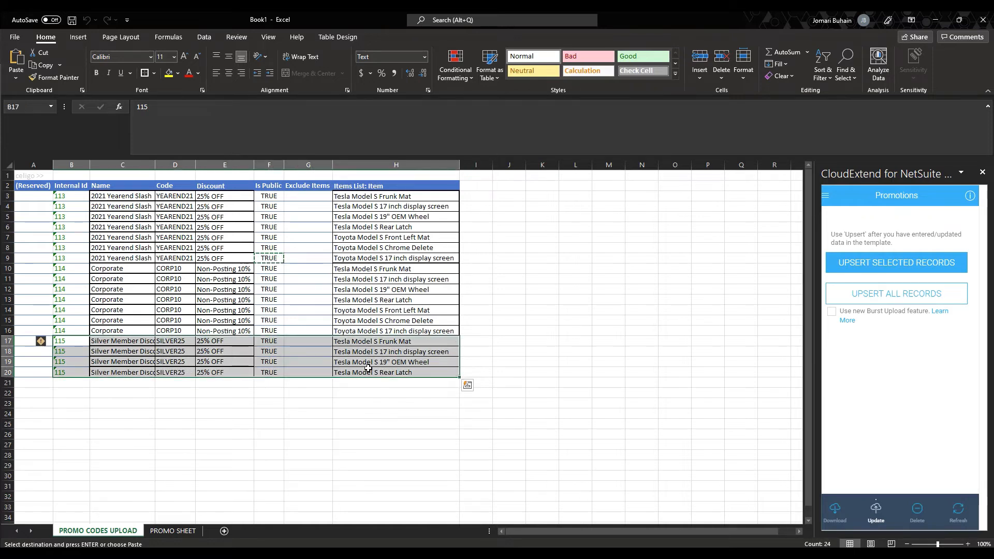
Switch to the NetSuite Promotions list, open the 2021 Yearend Slash promotion in a new tab and view its items
{"action": "left_click", "coordinate": [216, 553]}
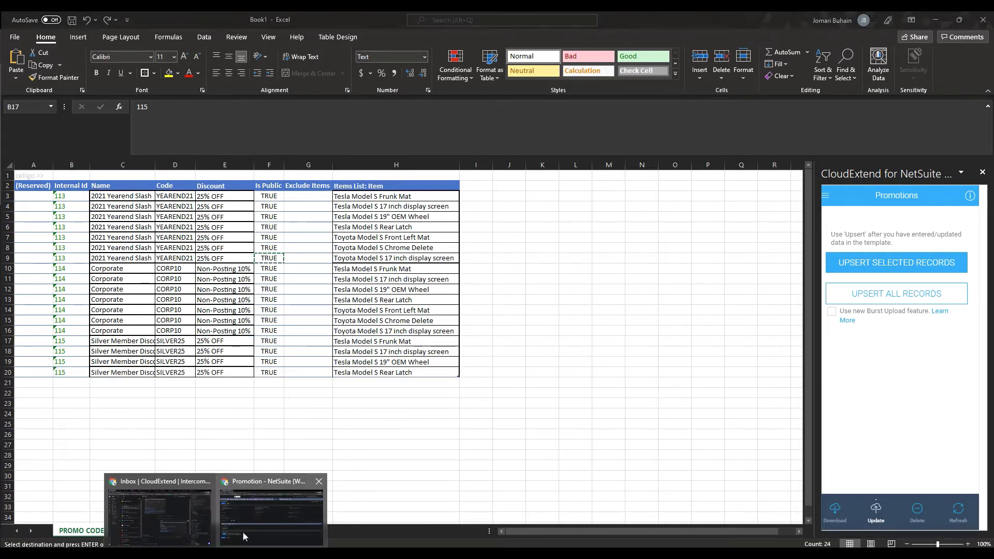
{"action": "left_click", "coordinate": [260, 512]}
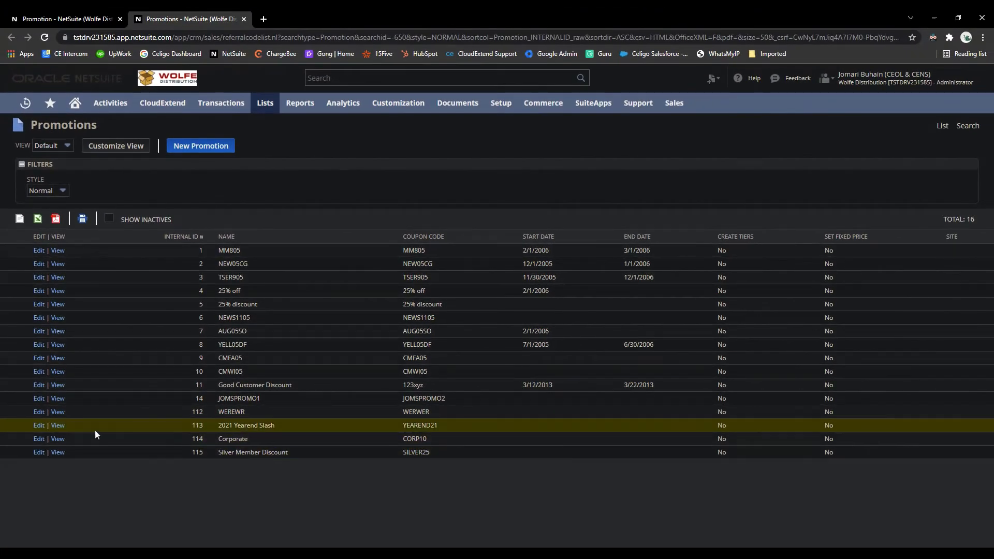
{"action": "middle_click", "coordinate": [61, 430]}
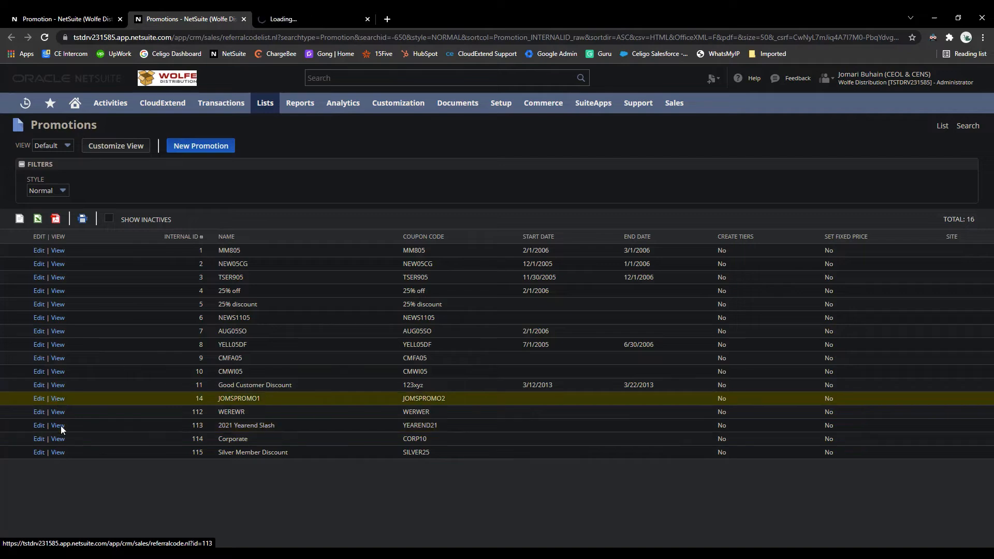
{"action": "left_click", "coordinate": [317, 20]}
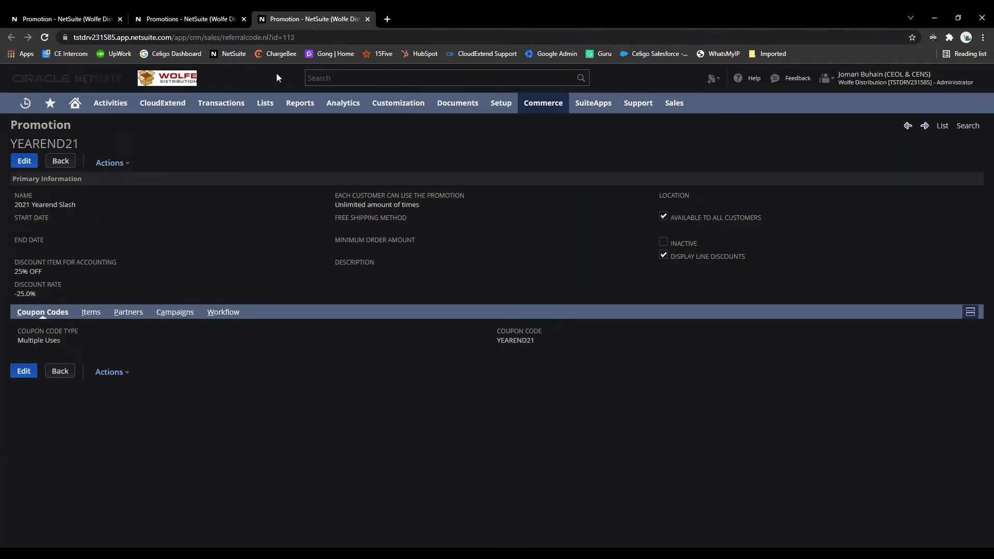
{"action": "left_click", "coordinate": [92, 314]}
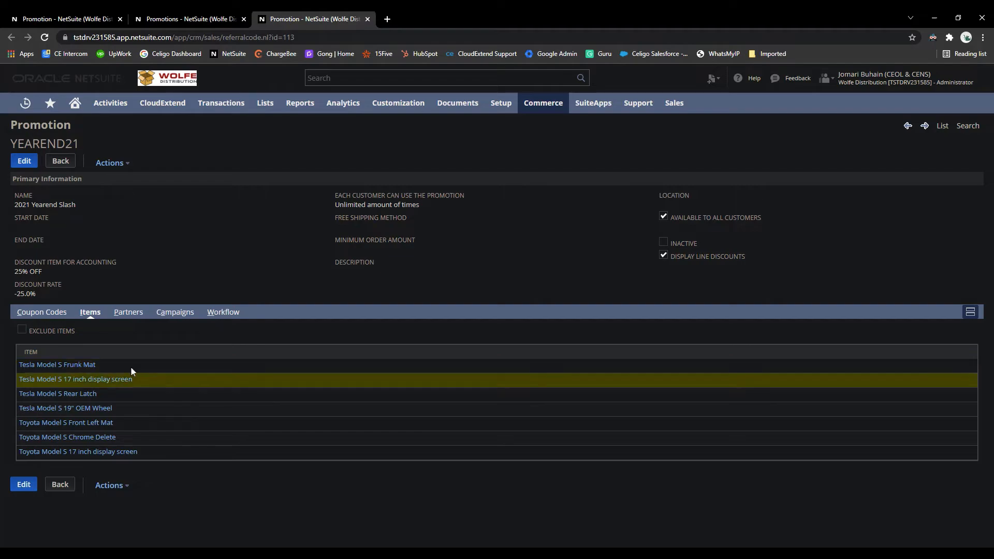
Return to the Excel workbook and clear the three Toyota item rows (7 to 9) of the 2021 Yearend Slash promotion
{"action": "left_click", "coordinate": [258, 518]}
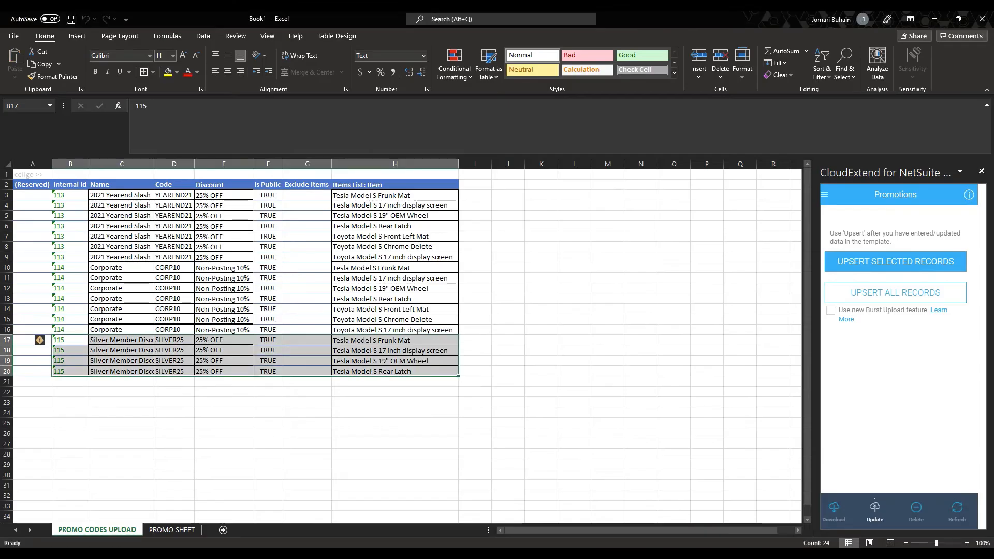
{"action": "left_click", "coordinate": [219, 232]}
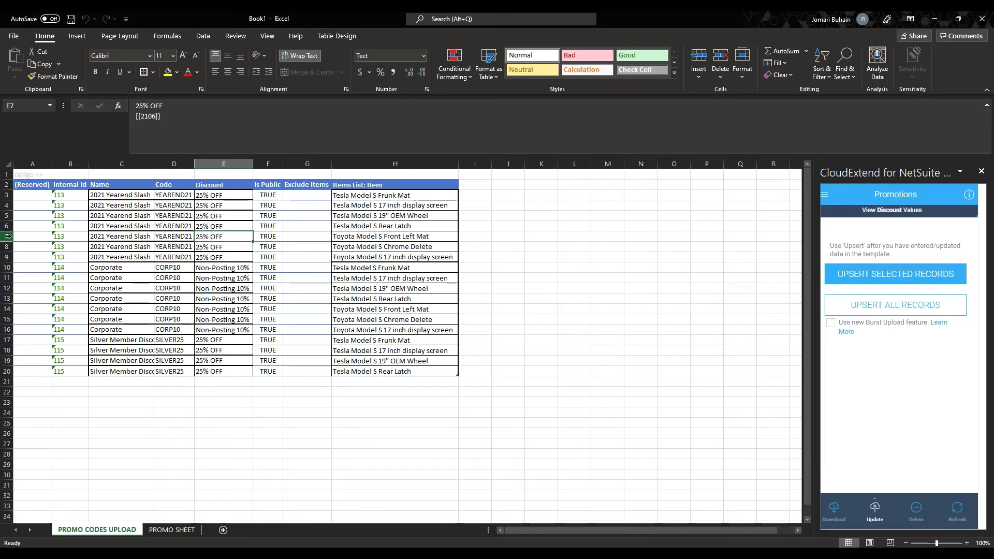
{"action": "left_click_drag", "start_coordinate": [6, 237], "coordinate": [7, 255]}
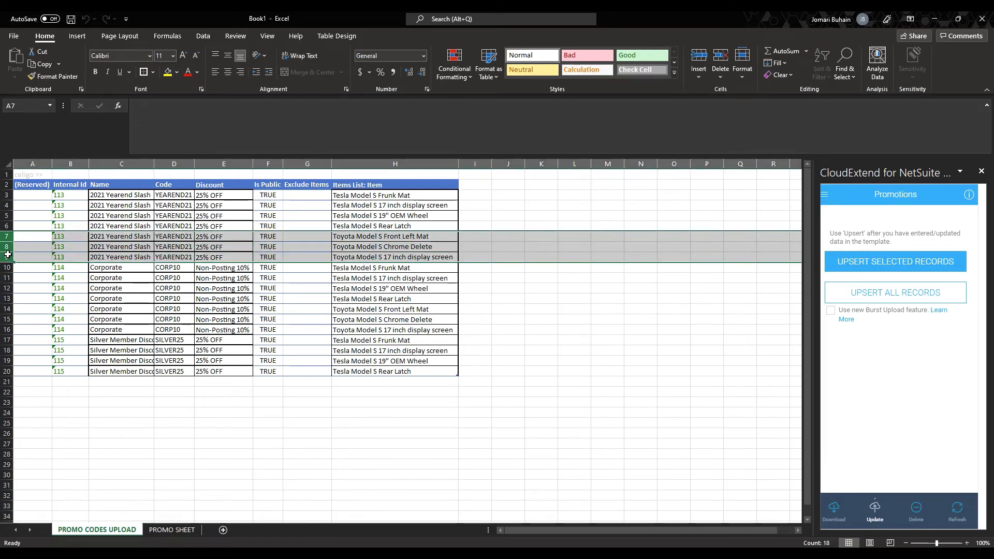
{"action": "left_click", "coordinate": [402, 196]}
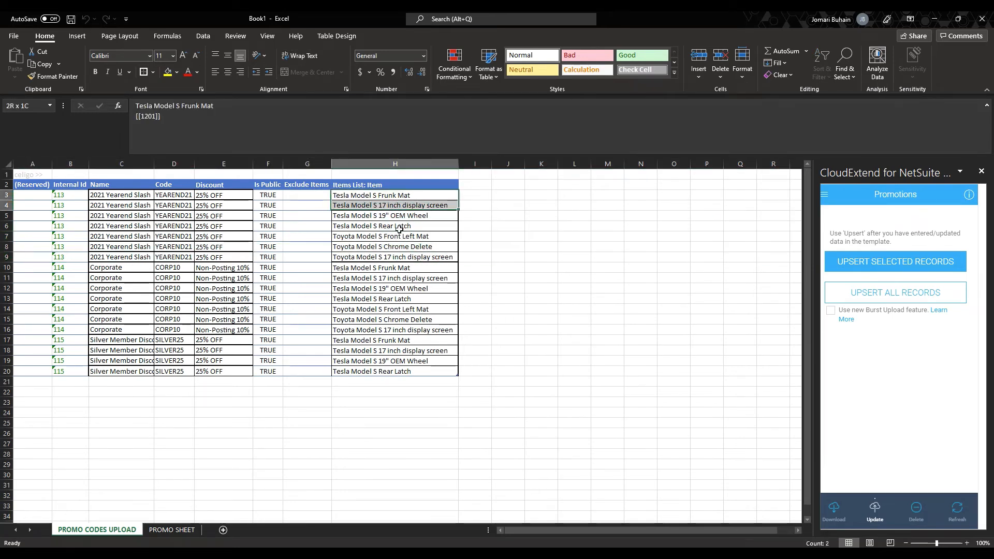
{"action": "key", "text": "Down"}
{"action": "key", "text": "Down"}
{"action": "key", "text": "Down"}
{"action": "key", "text": "Down"}
{"action": "key", "text": "Down"}
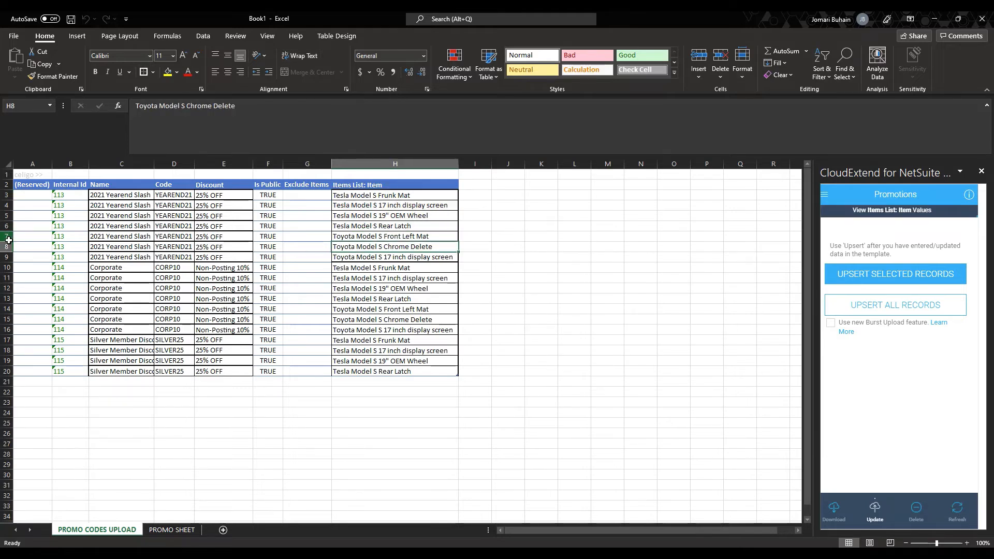
{"action": "left_click_drag", "start_coordinate": [6, 236], "coordinate": [6, 257]}
{"action": "key", "text": "Delete"}
{"action": "left_click", "coordinate": [245, 242]}
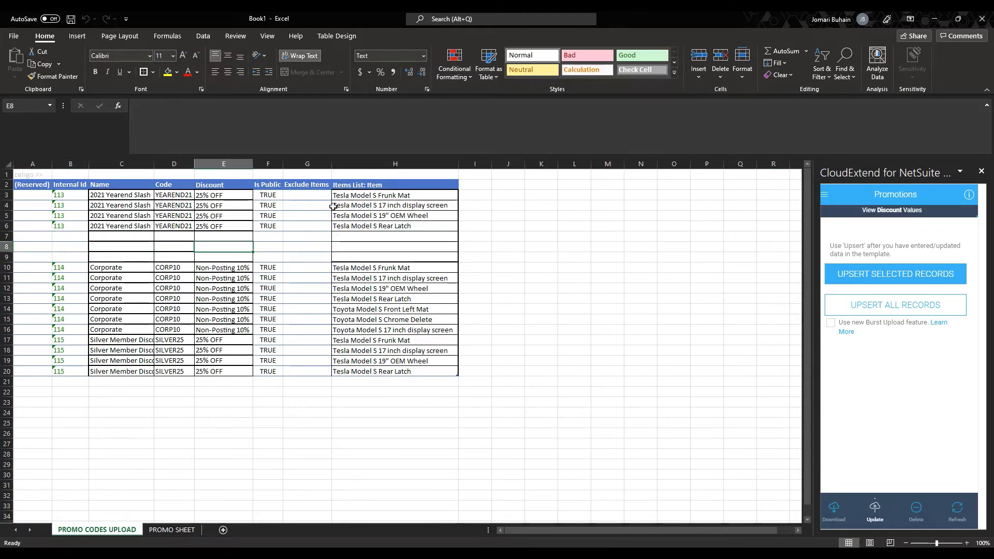
Upsert only the remaining 2021 Yearend Slash item rows (H3:H6) and check their Internal Ids
{"action": "left_click_drag", "start_coordinate": [366, 194], "coordinate": [367, 224]}
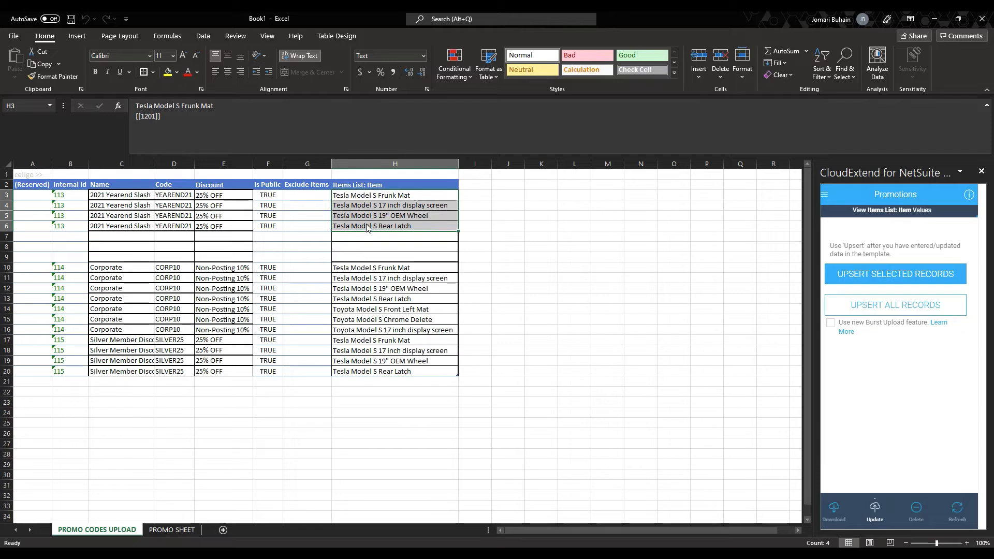
{"action": "left_click", "coordinate": [891, 280]}
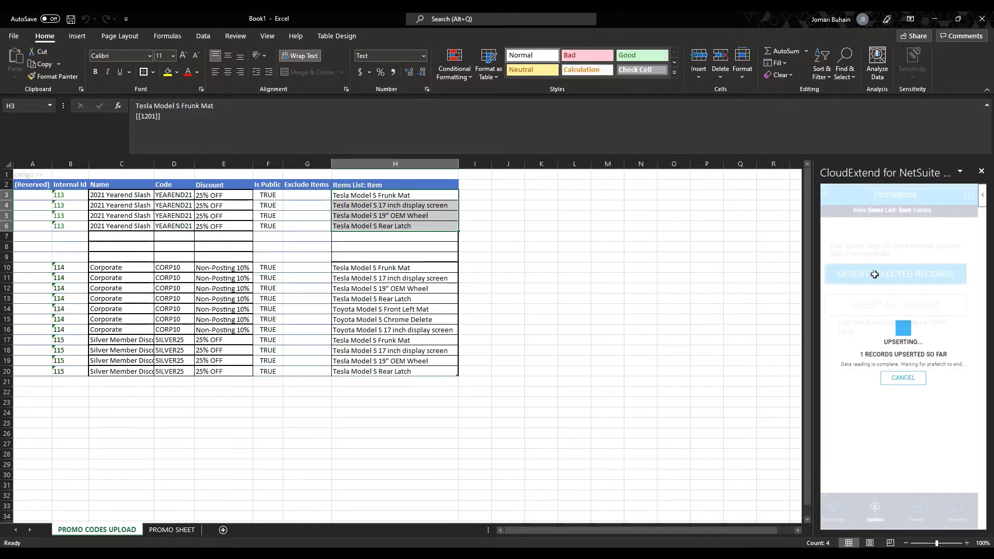
{"action": "left_click_drag", "start_coordinate": [70, 193], "coordinate": [70, 225]}
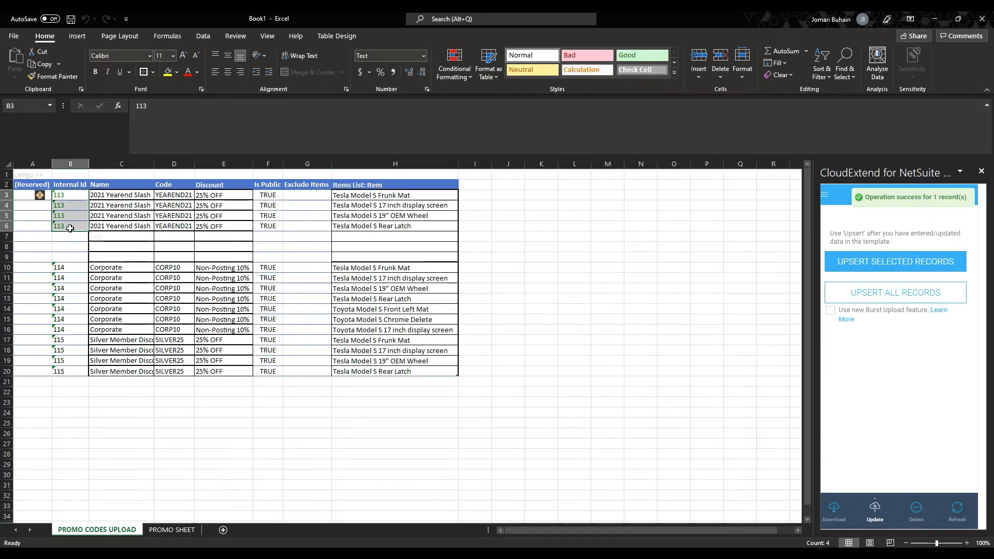
Switch to NetSuite, reload the YEAREND21 promotion and check its item list and Exclude Items setting
{"action": "left_click", "coordinate": [267, 510]}
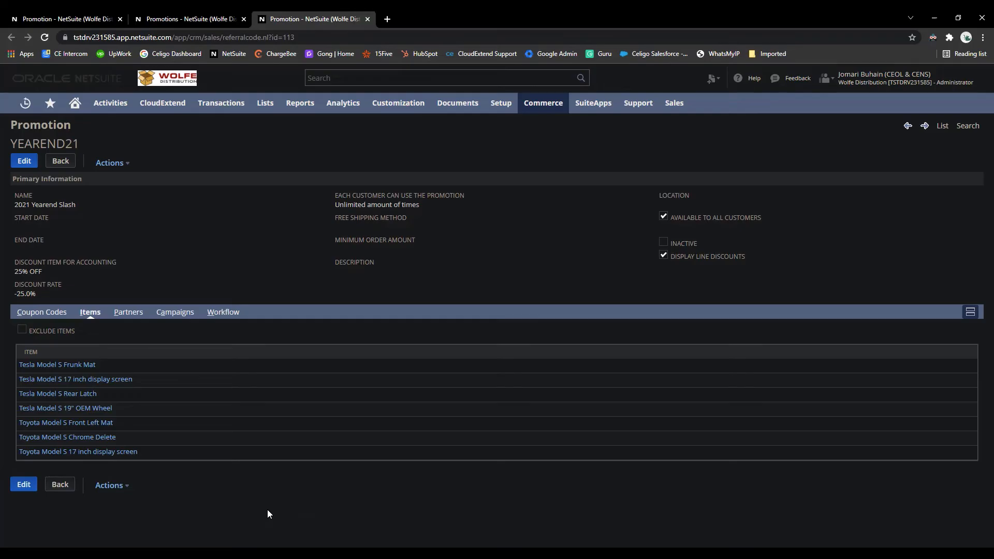
{"action": "left_click", "coordinate": [45, 38]}
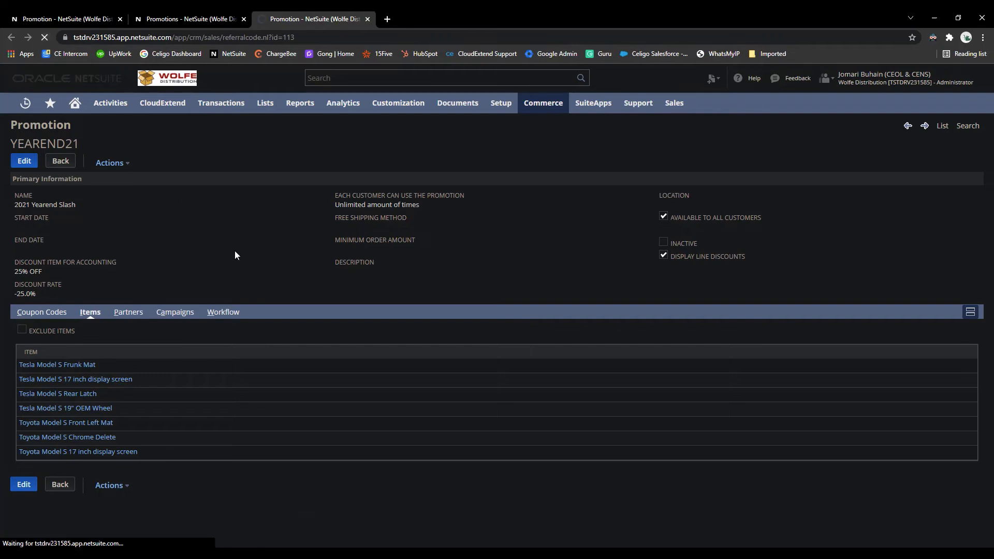
{"action": "left_click", "coordinate": [91, 312]}
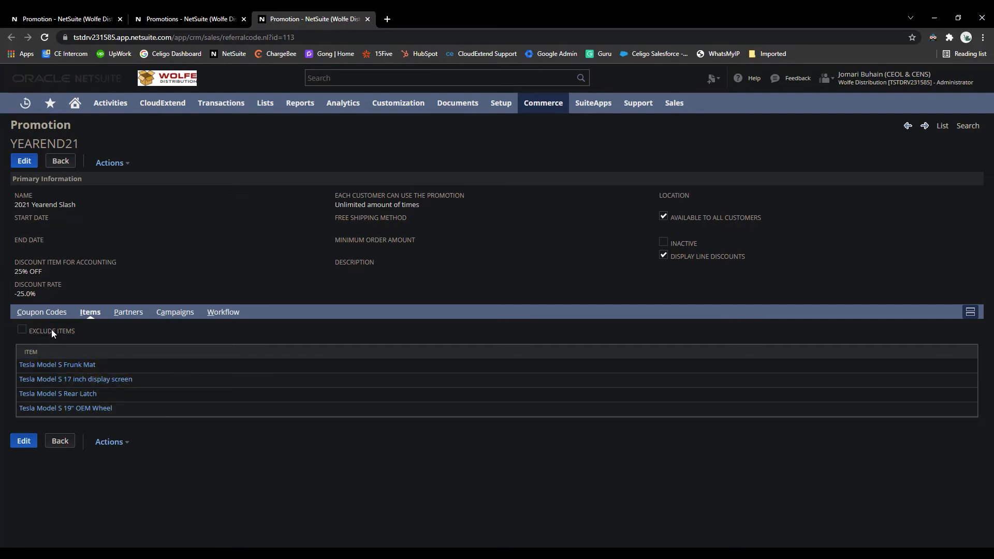
Back in Excel, set Exclude Items to TRUE for the four 2021 Yearend Slash rows (G3:G6) and upsert the selected records
{"action": "mouse_move", "coordinate": [265, 553]}
{"action": "key", "text": "alt+Tab"}
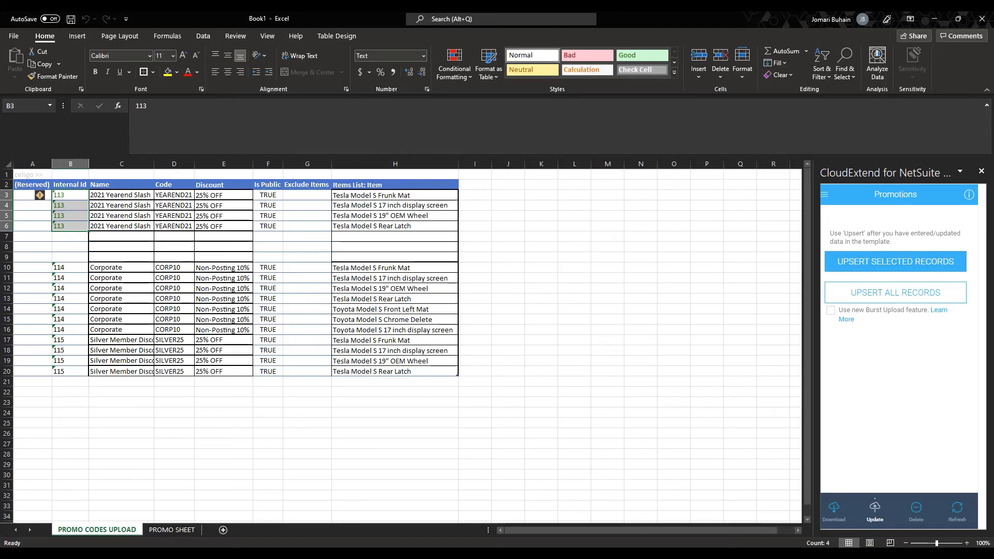
{"action": "left_click", "coordinate": [305, 196]}
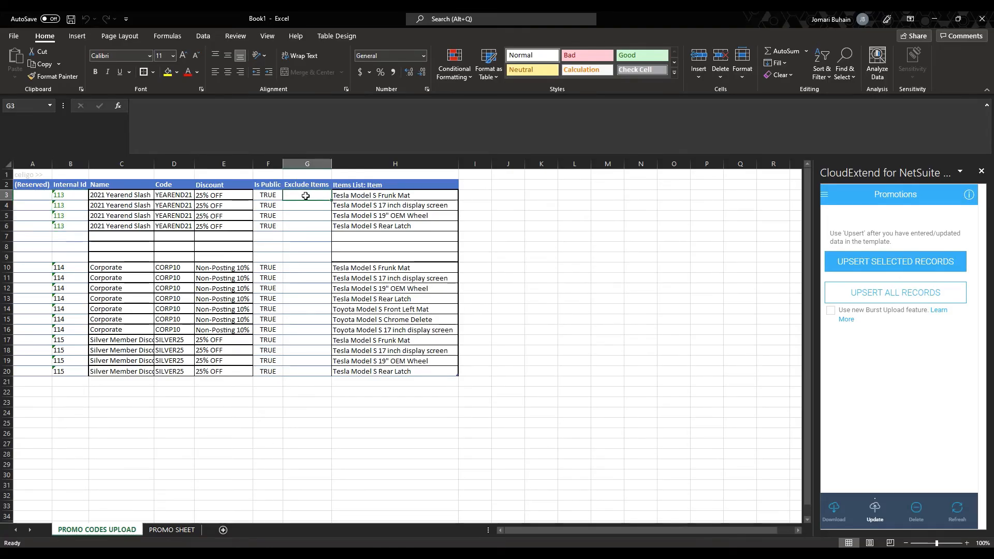
{"action": "type", "text": "TRUE"}
{"action": "key", "text": "Return"}
{"action": "left_click", "coordinate": [306, 195]}
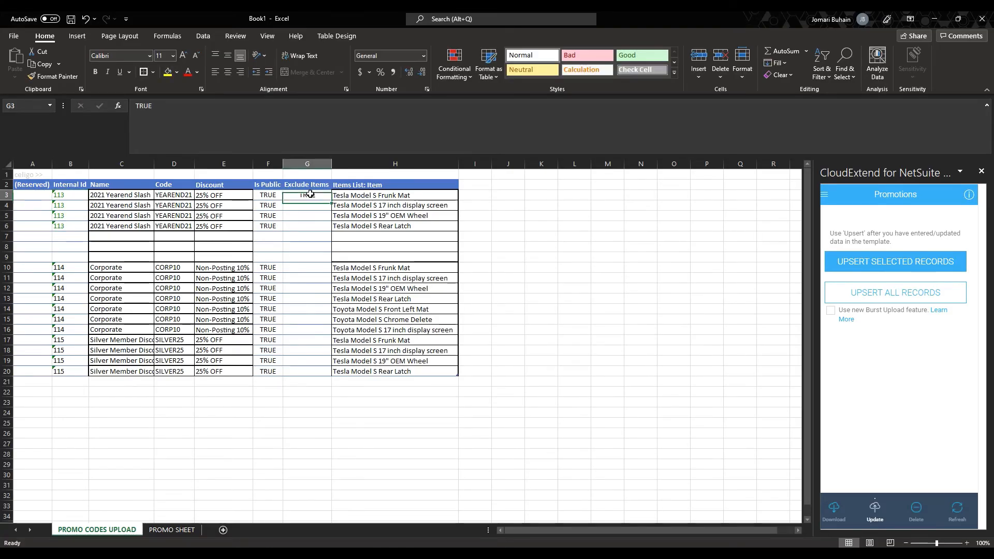
{"action": "key", "text": "ctrl+c"}
{"action": "left_click_drag", "start_coordinate": [310, 205], "coordinate": [313, 227]}
{"action": "key", "text": "ctrl+v"}
{"action": "key", "text": "Escape"}
{"action": "left_click", "coordinate": [898, 265]}
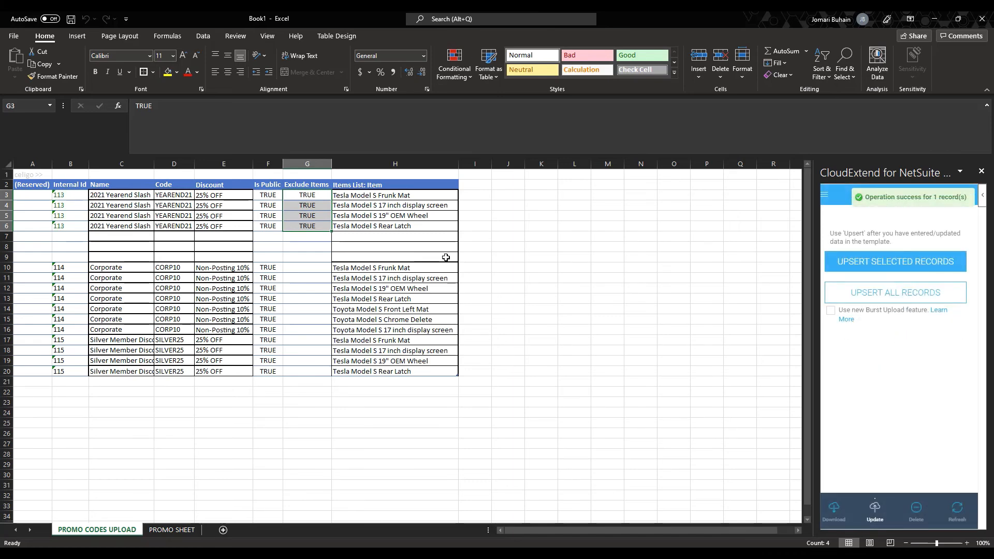
Refresh the YEAREND21 promotion record in NetSuite and verify the Exclude Items checkbox above its item list
{"action": "mouse_move", "coordinate": [216, 554]}
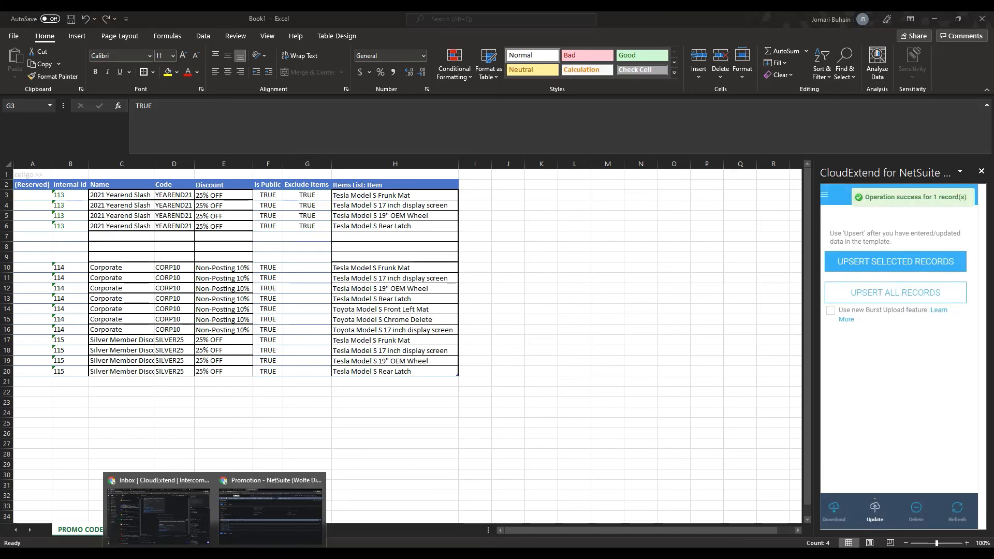
{"action": "left_click", "coordinate": [264, 517]}
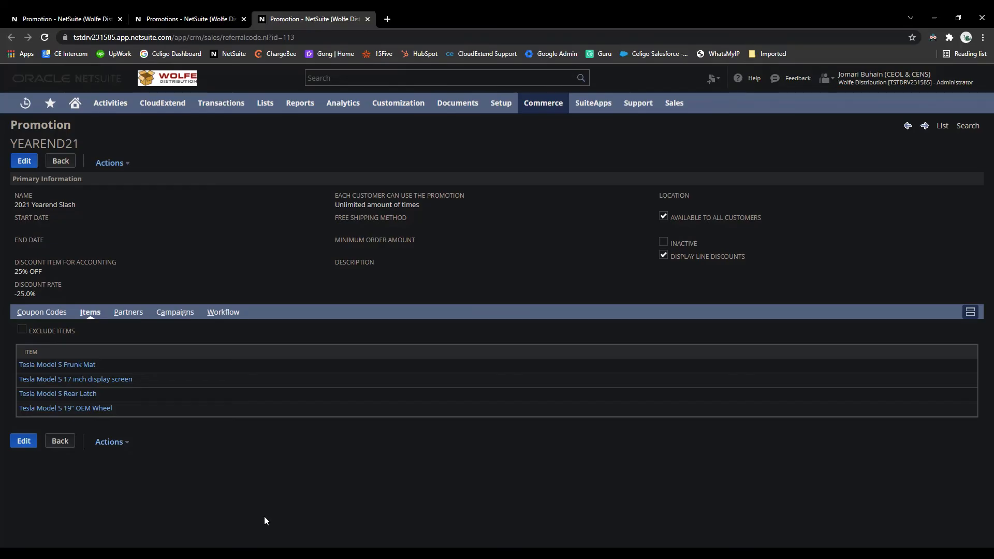
{"action": "left_click", "coordinate": [46, 38]}
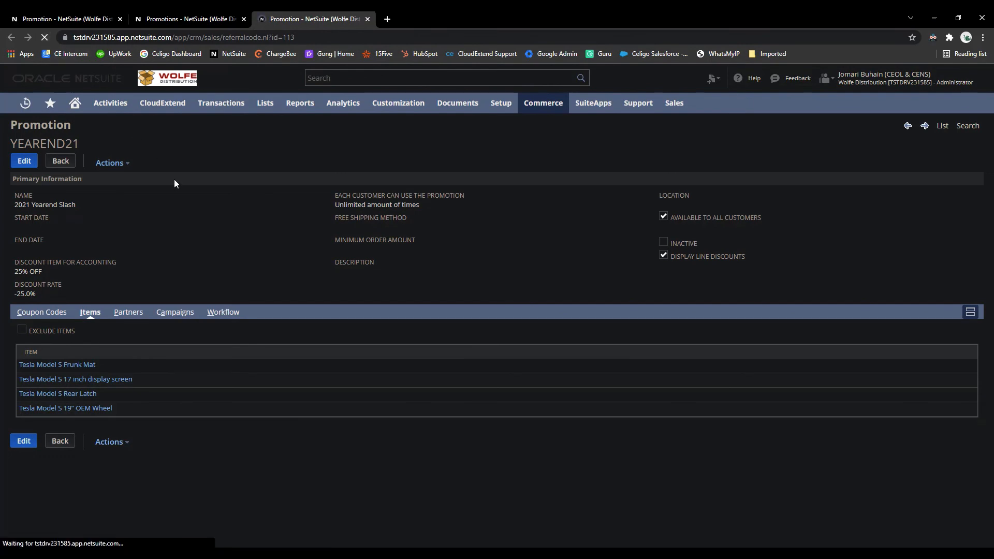
{"action": "left_click", "coordinate": [92, 313]}
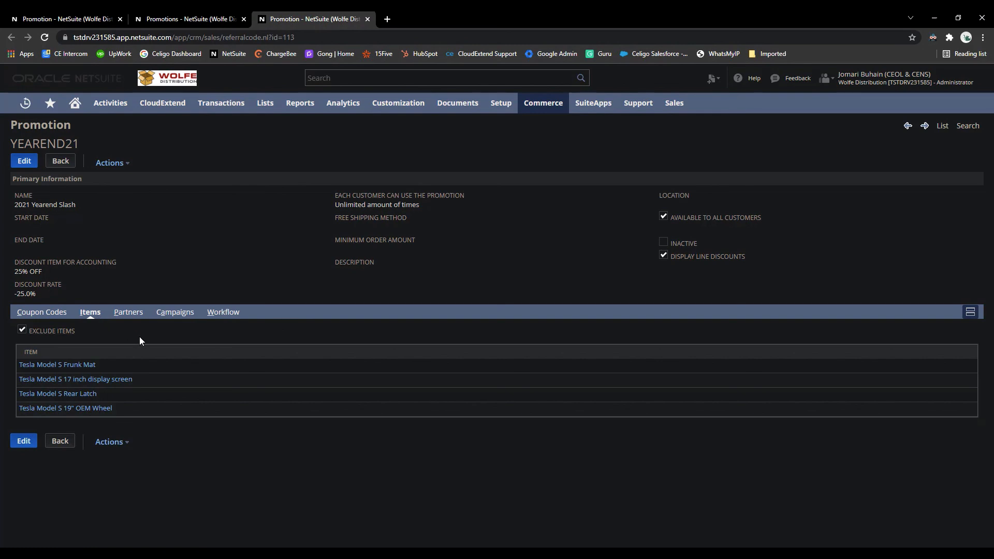